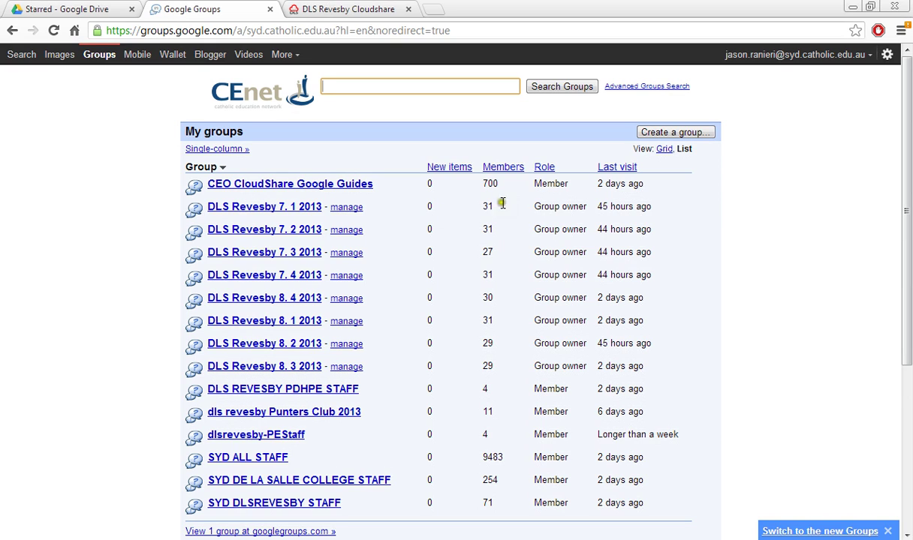
click(686, 135)
click(687, 135)
click(687, 137)
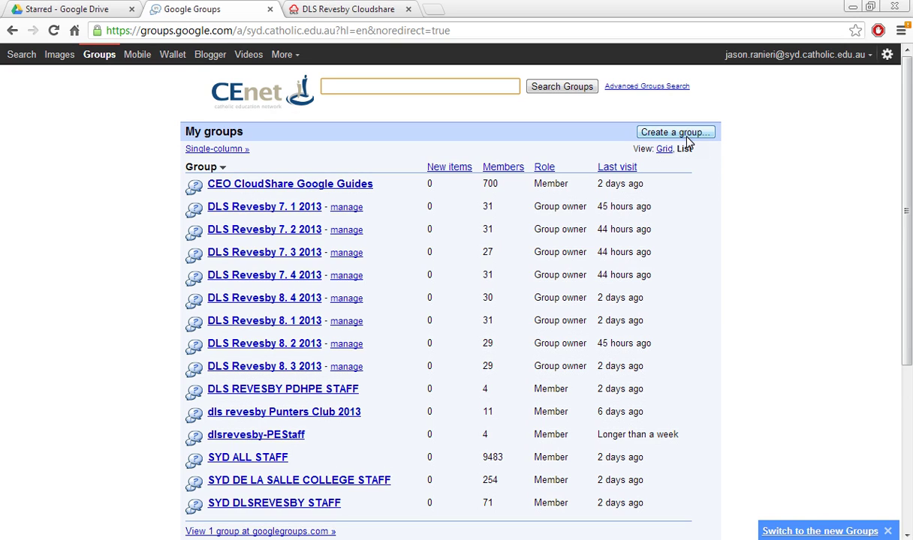
click(663, 134)
click(669, 133)
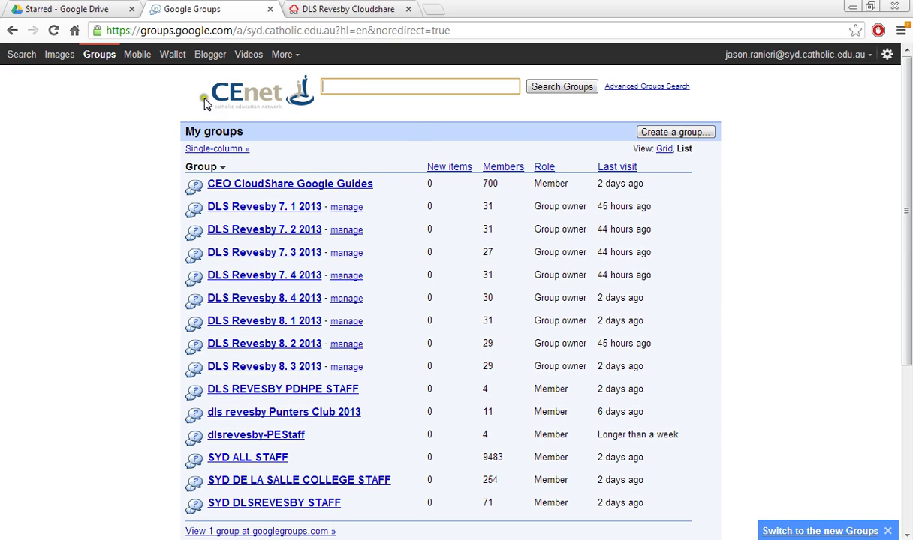
Step: Switch to Google Drive, search for "yr10", open the Yr10Emails spreadsheet and look through its student rows
click(90, 13)
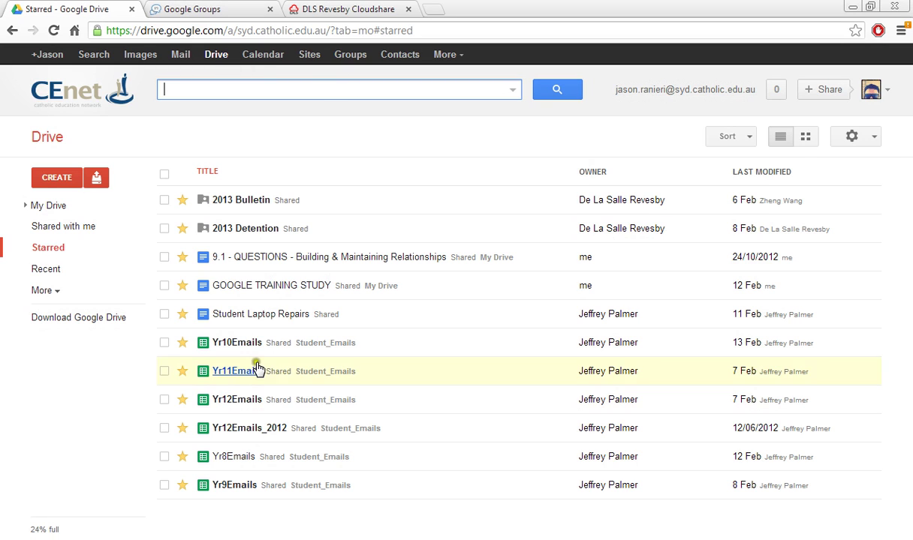
click(184, 485)
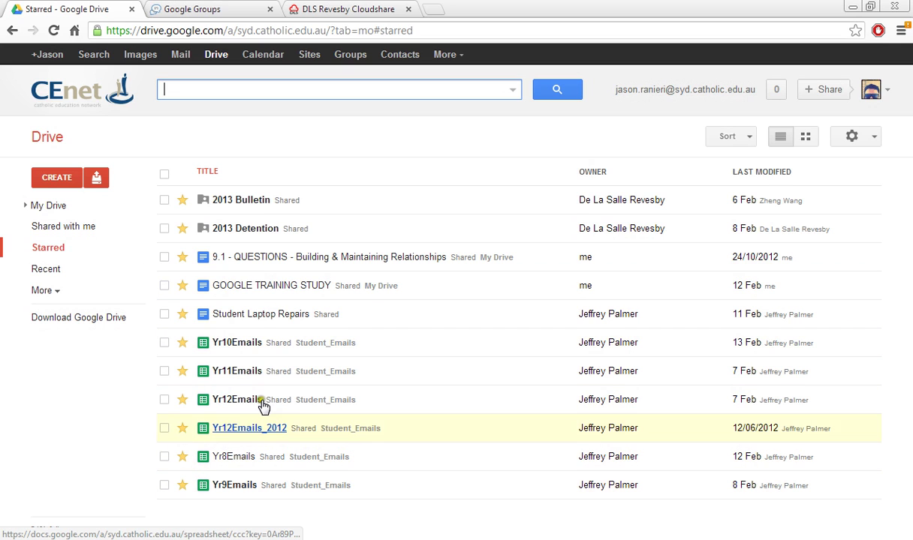
click(255, 90)
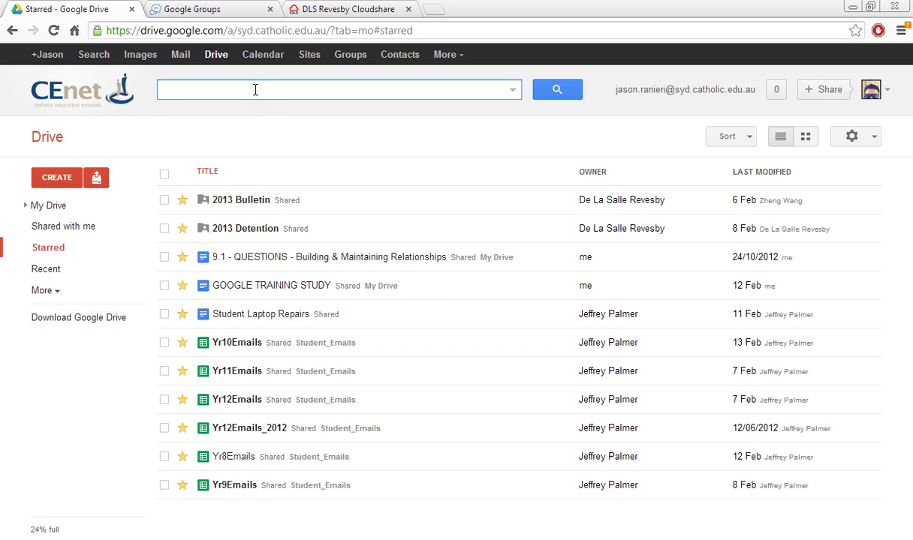
text(yr)
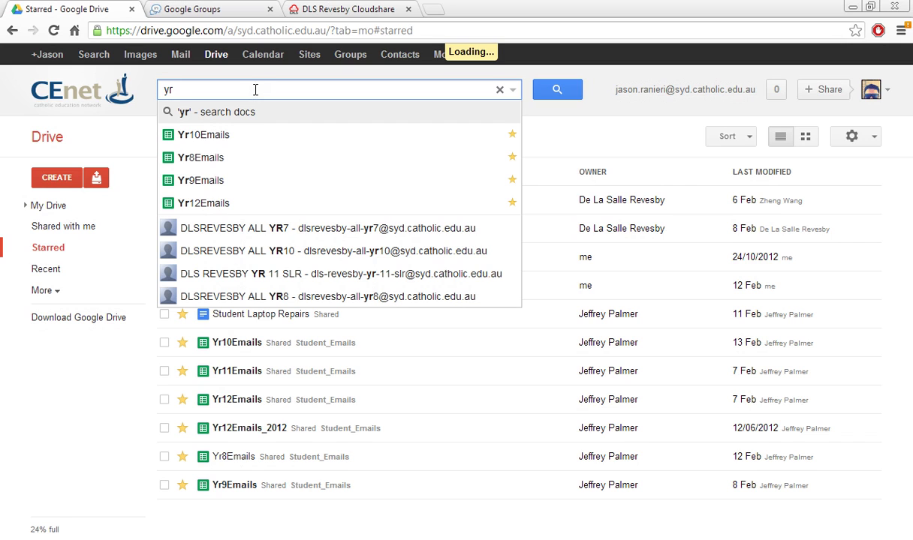
text(1)
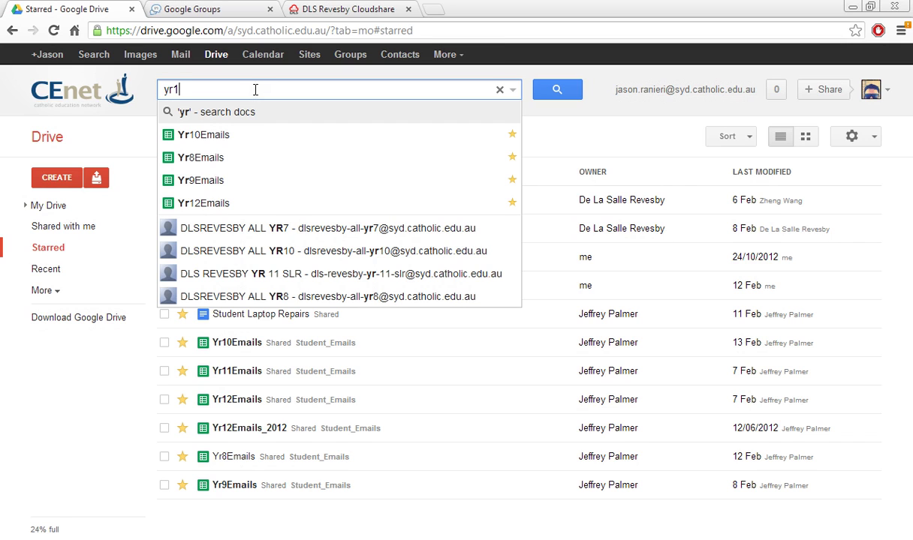
text(0)
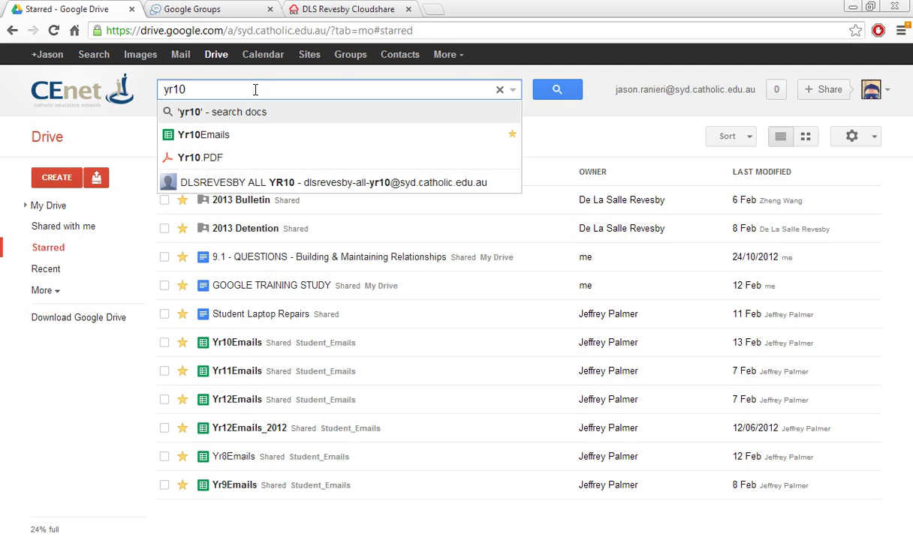
click(208, 135)
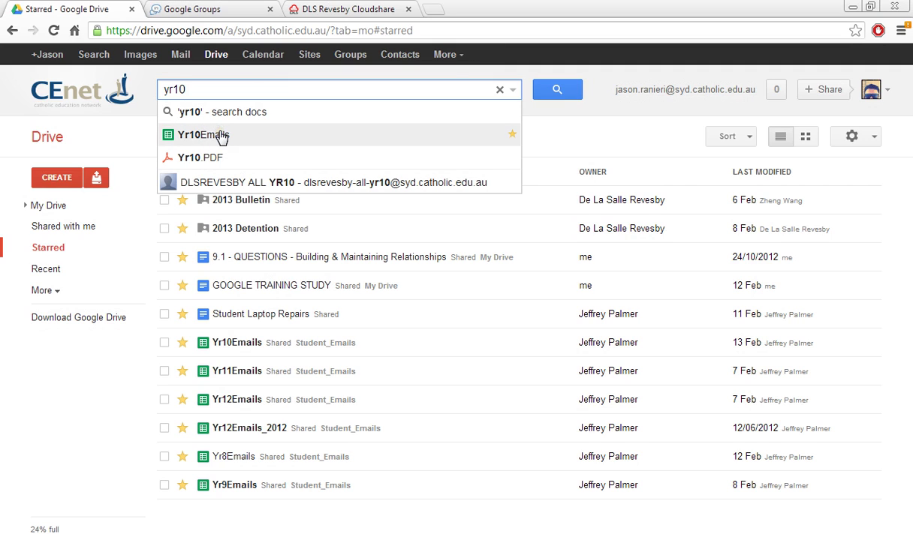
click(221, 137)
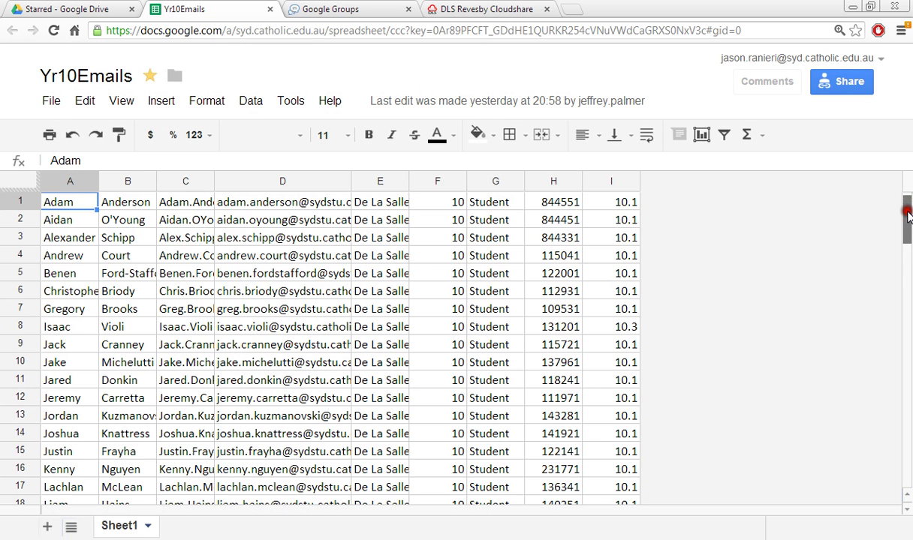
drag(908, 217, 867, 209)
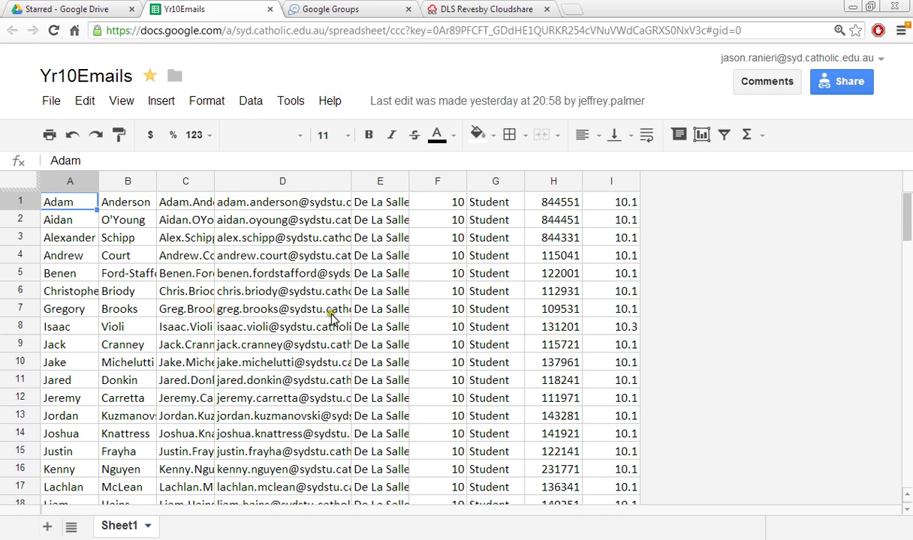
scroll(328, 334, down, 6)
scroll(329, 334, up, 6)
Step: Return to Google Groups and start a new group named "DLS Revesby 10PASS 2013"
click(362, 11)
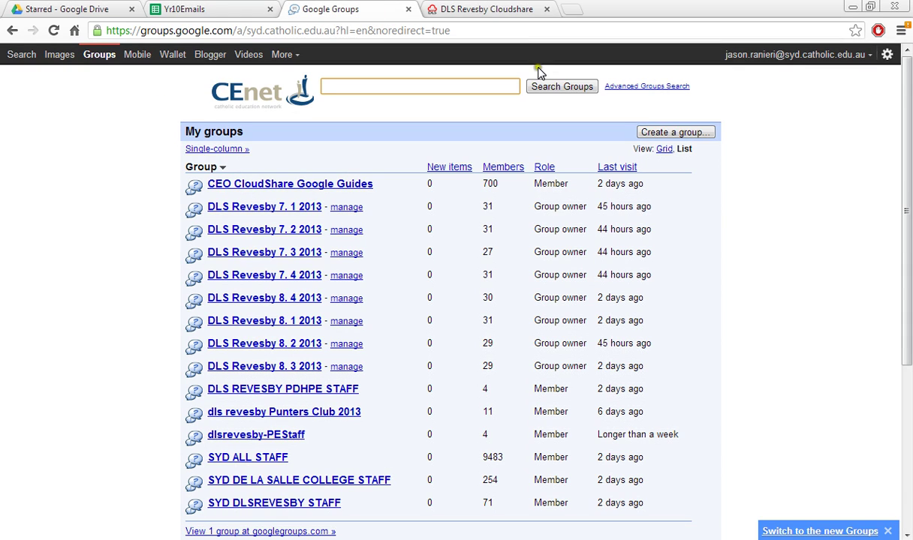
click(677, 135)
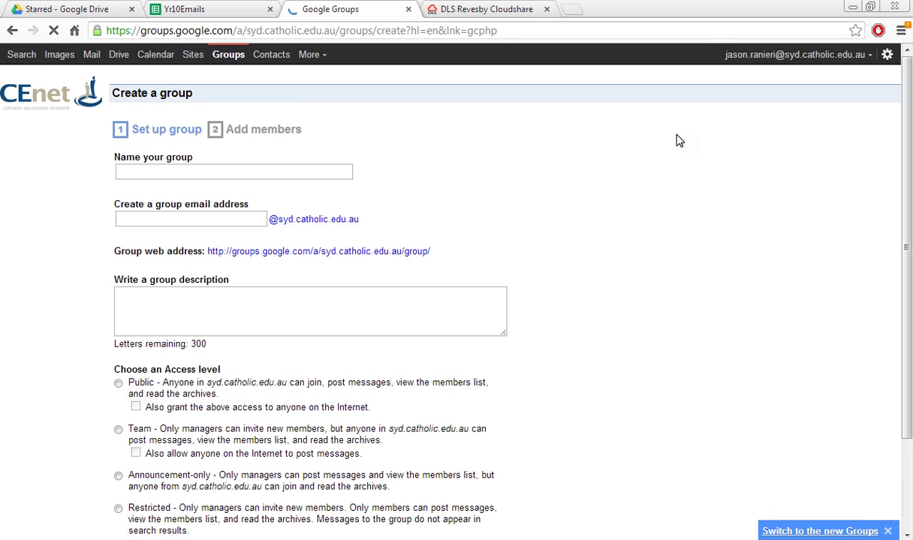
click(585, 176)
click(235, 171)
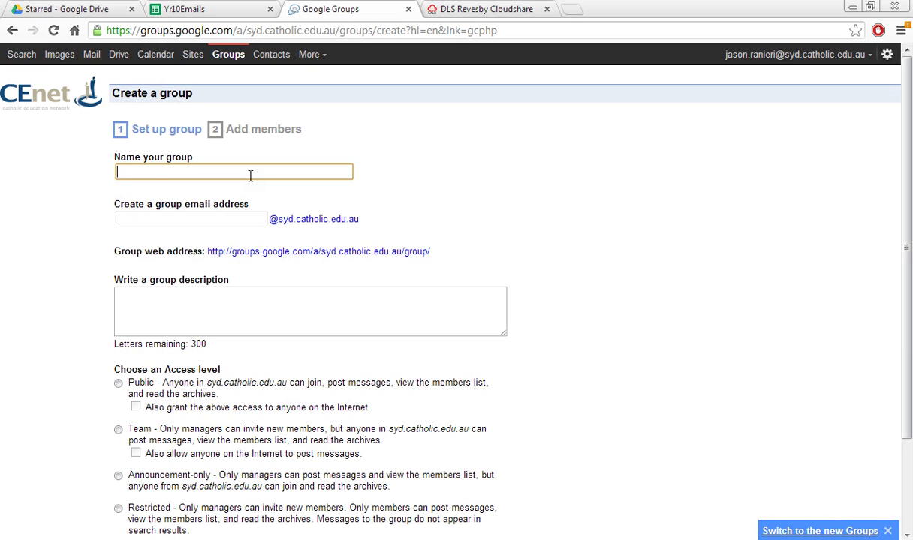
text(DLS Reve)
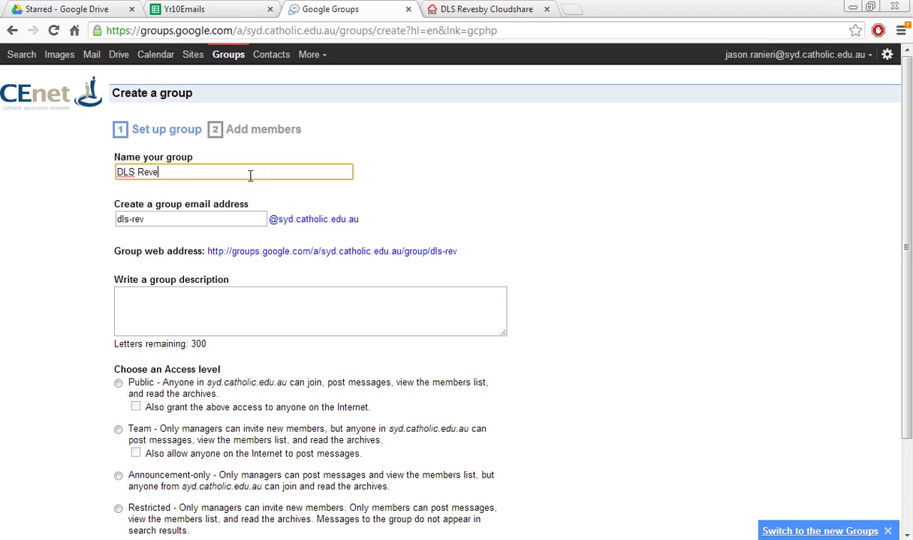
text(sby )
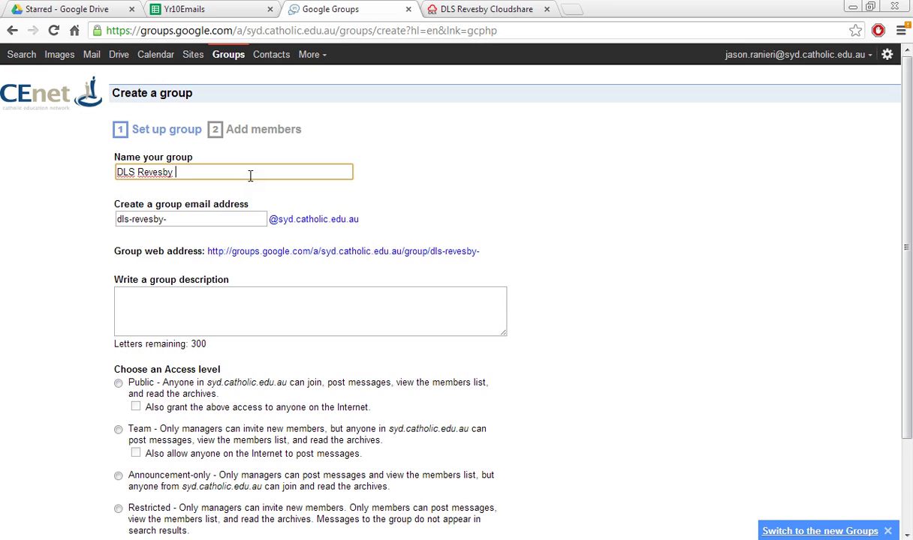
text(10PASS)
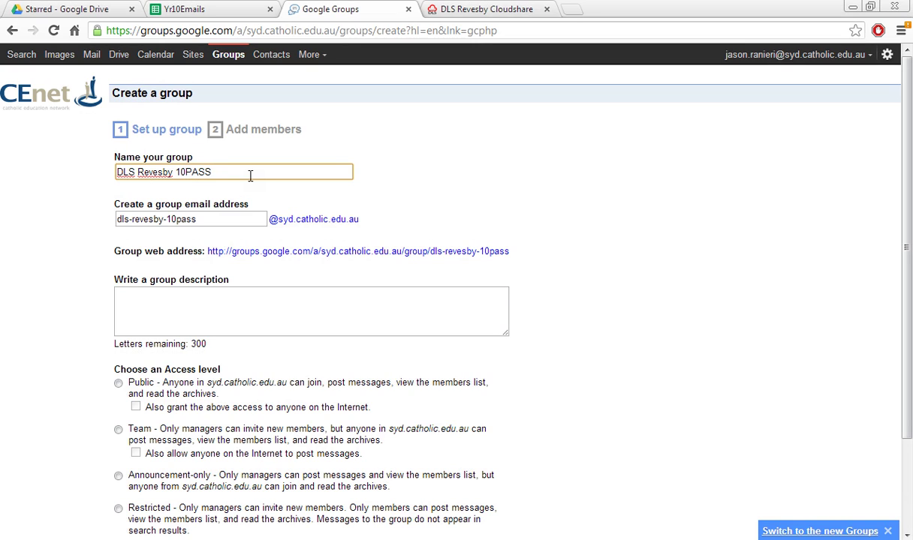
text( 2013)
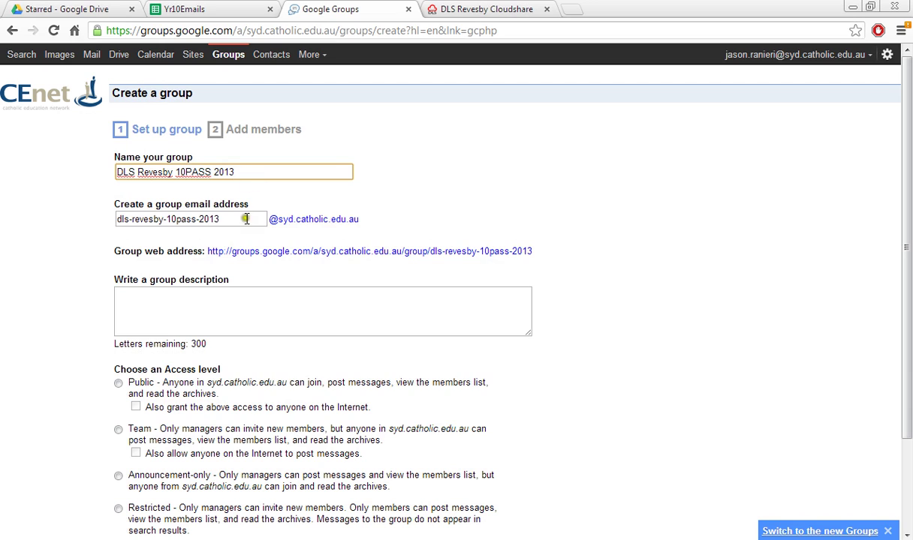
Step: Check the group's suggested email address and enter "Welcome to 10PASS" as the group description
drag(245, 218, 109, 219)
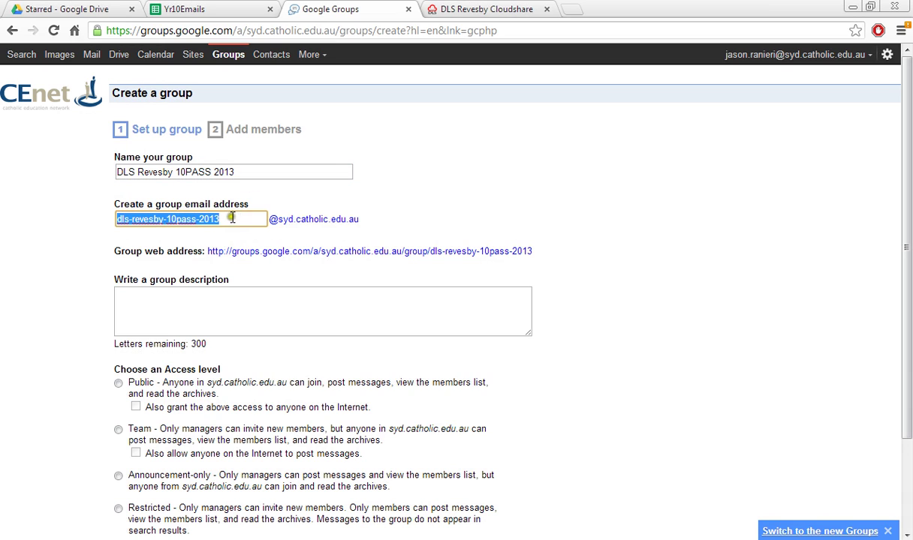
drag(231, 218, 148, 219)
click(159, 295)
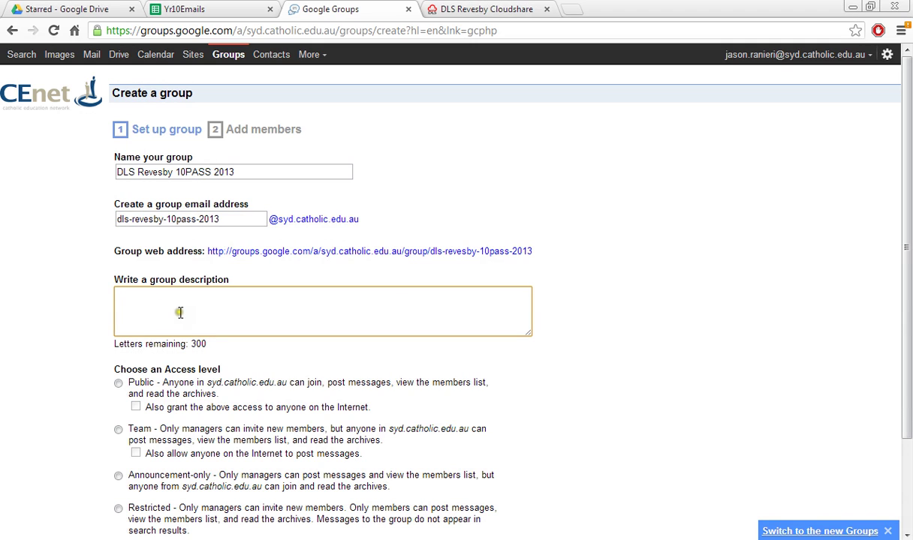
text(Welcome )
text(to 10)
text(Pass)
text(SS)
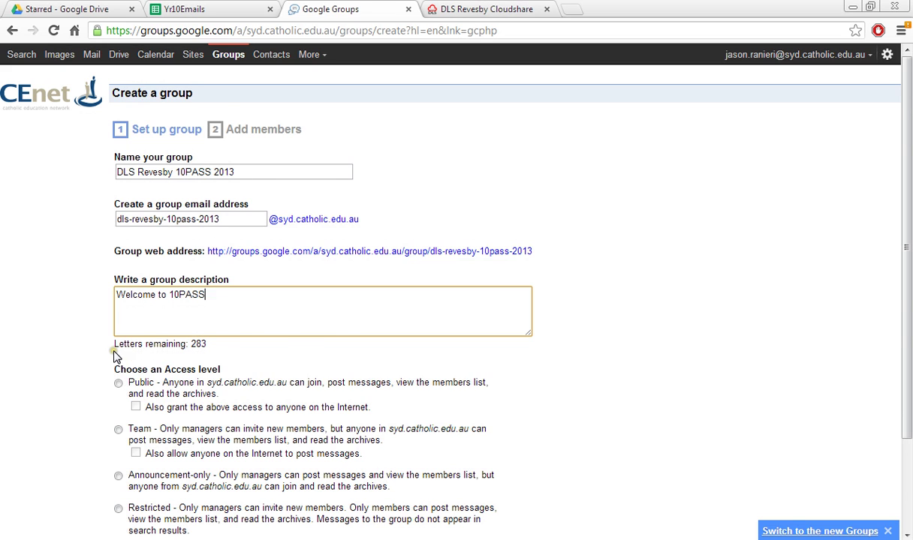
Step: Create the group with Public access and skip the stage for inviting members
scroll(112, 349, down, 3)
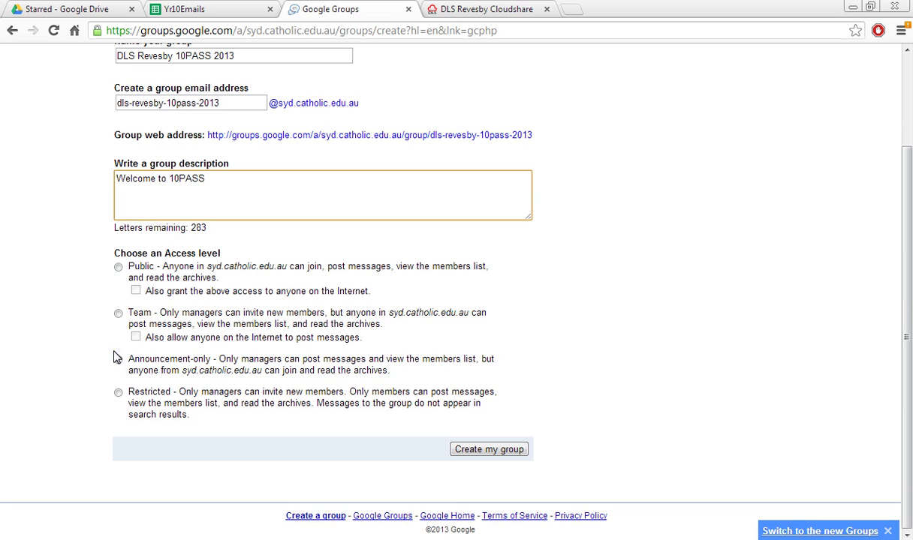
click(119, 268)
click(119, 268)
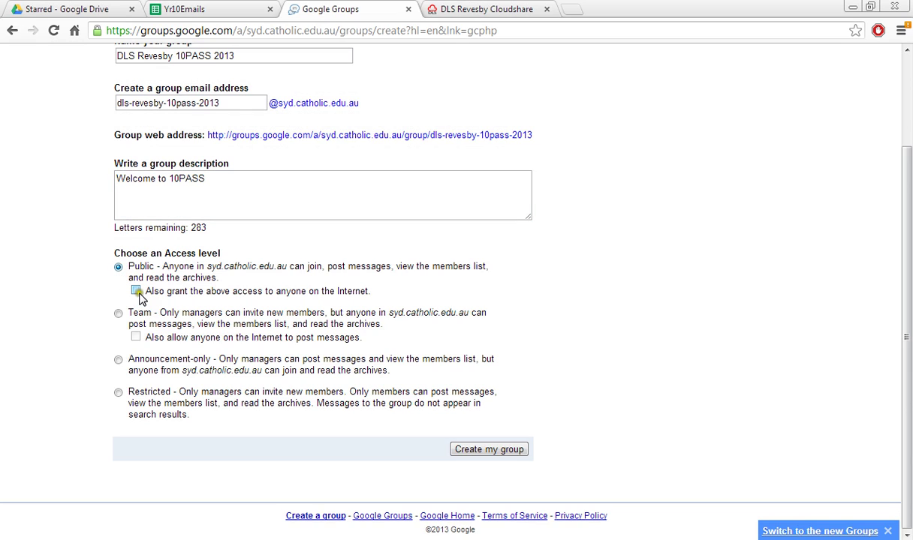
click(492, 454)
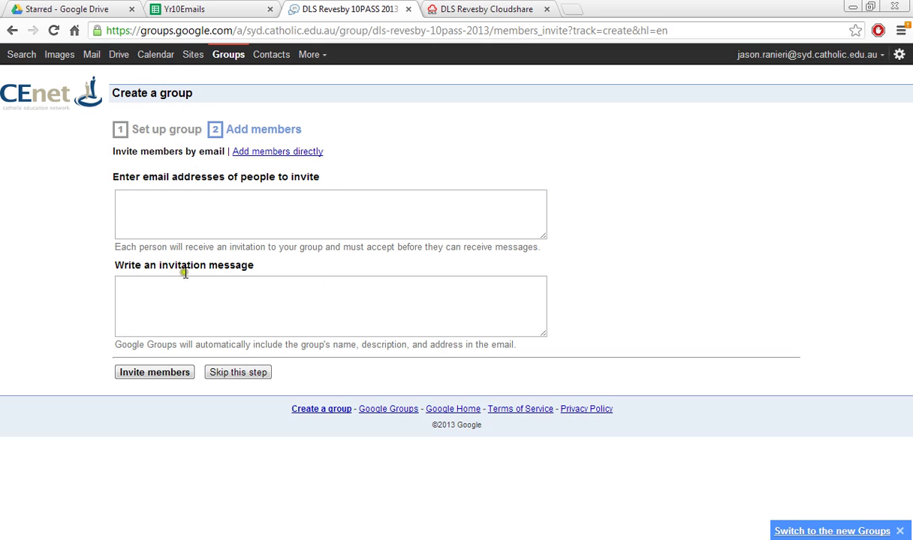
click(245, 373)
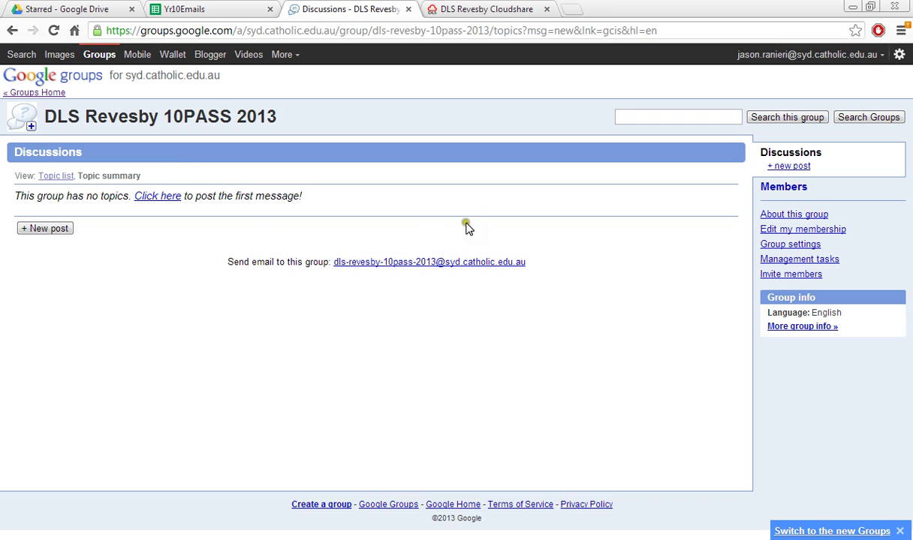
Step: In the group's access settings, allow email addresses outside the domain to be added as members, and save
click(791, 248)
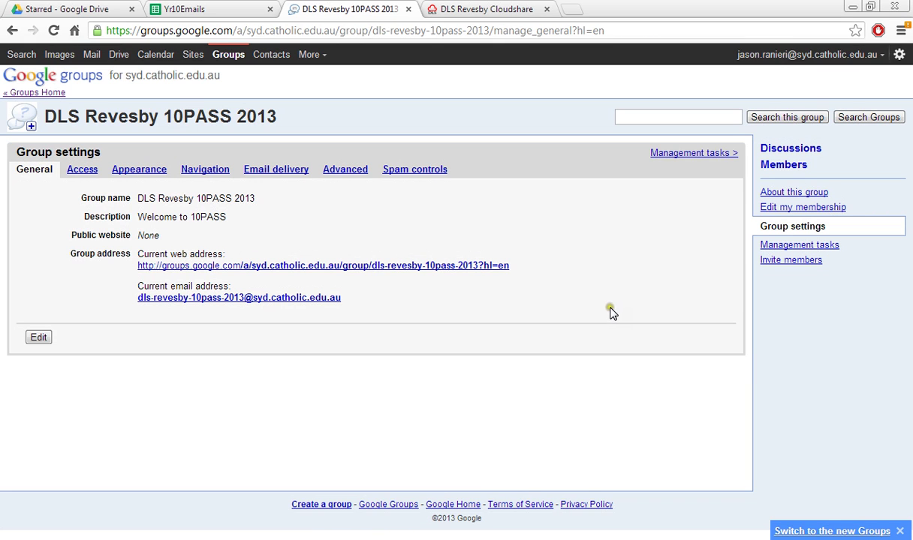
click(83, 169)
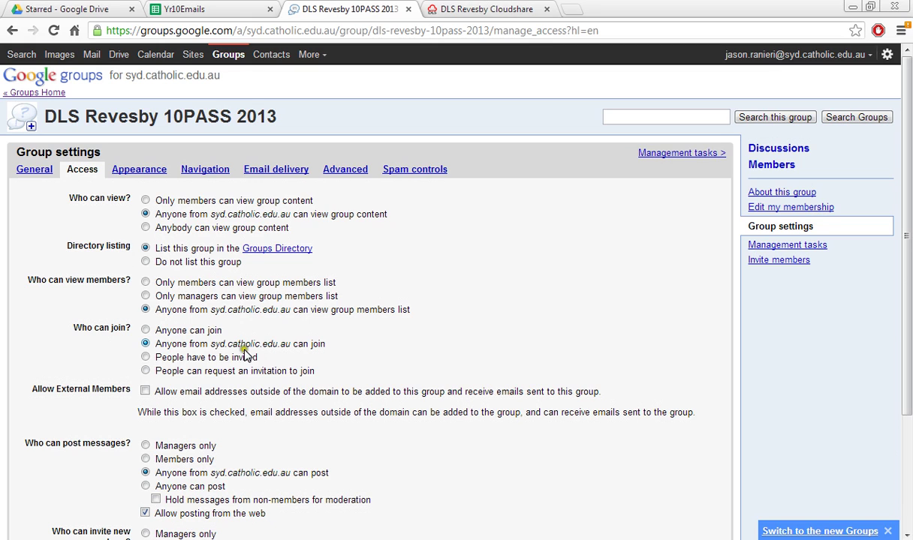
drag(210, 344, 291, 345)
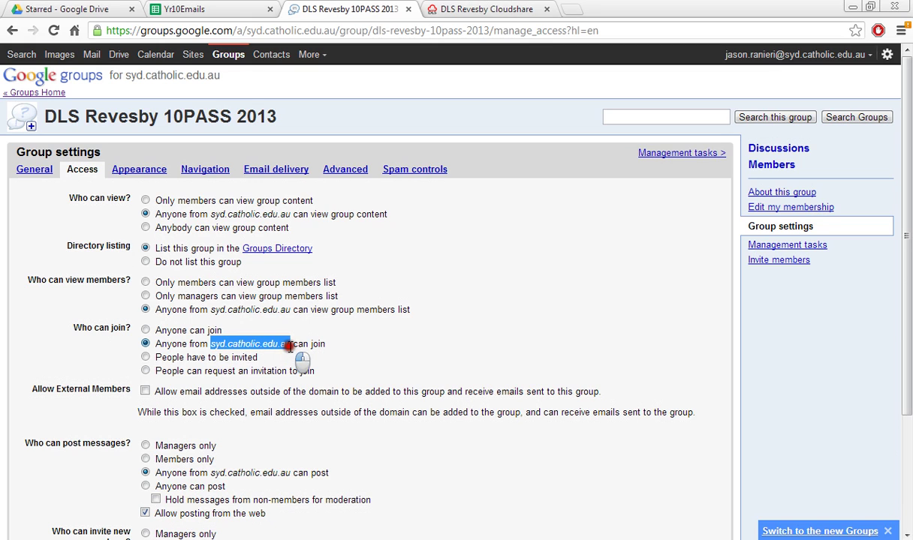
click(156, 409)
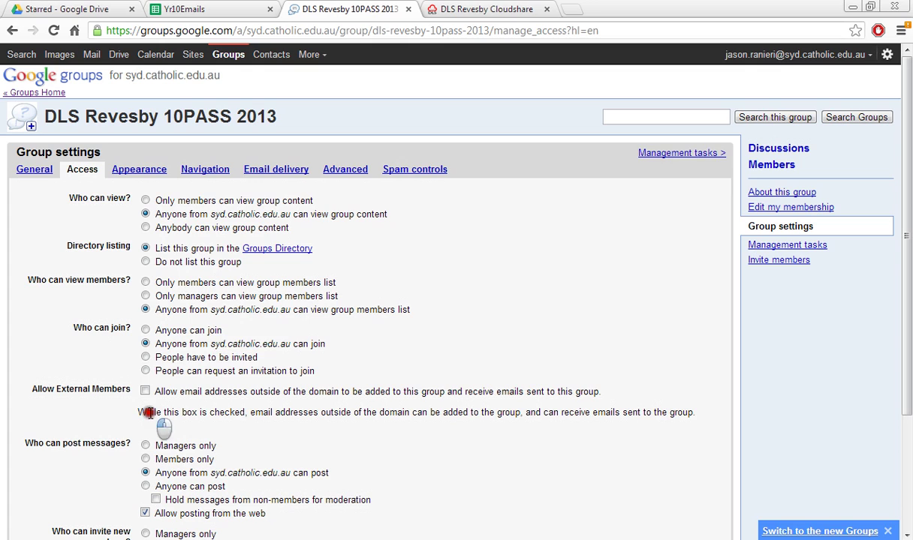
click(145, 392)
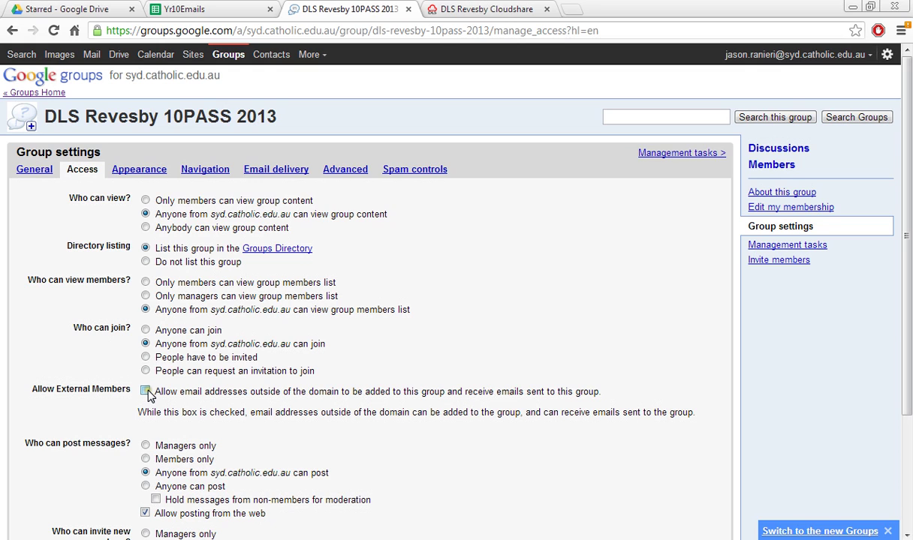
click(146, 392)
drag(907, 135, 908, 349)
click(52, 473)
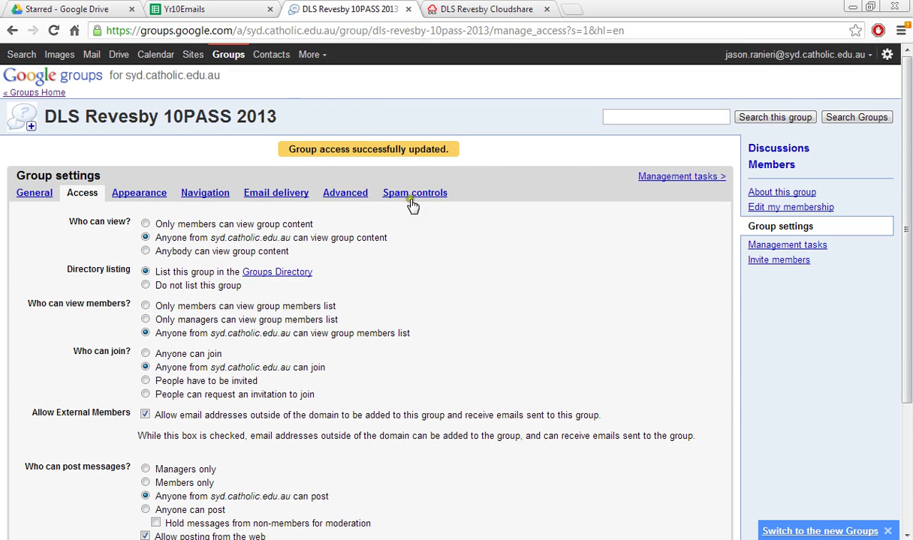
Step: From the group's member list, open the form for adding members directly at its email address entry
click(773, 167)
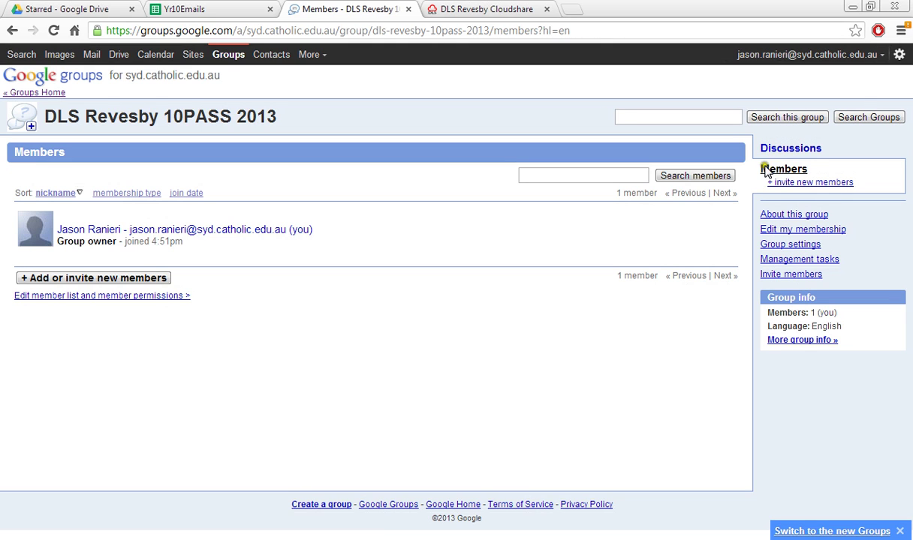
click(62, 277)
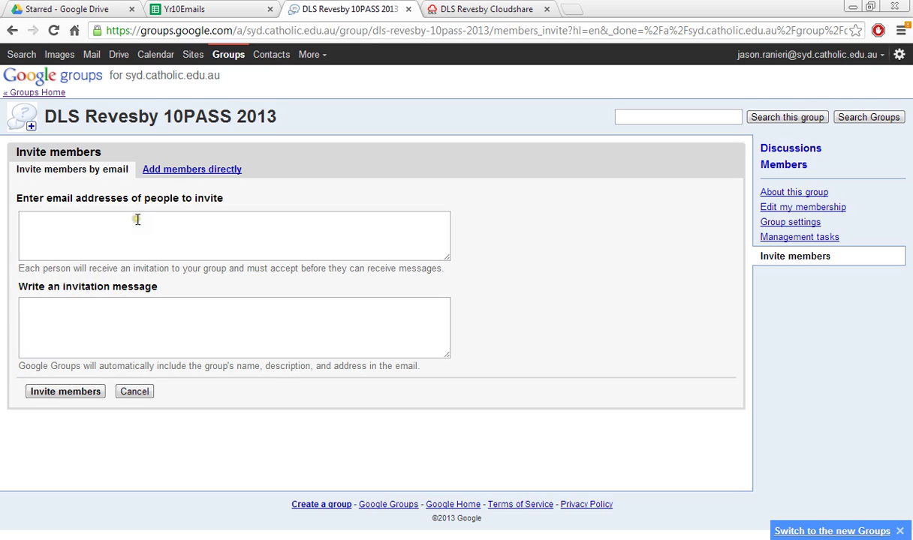
click(58, 170)
click(58, 179)
click(197, 174)
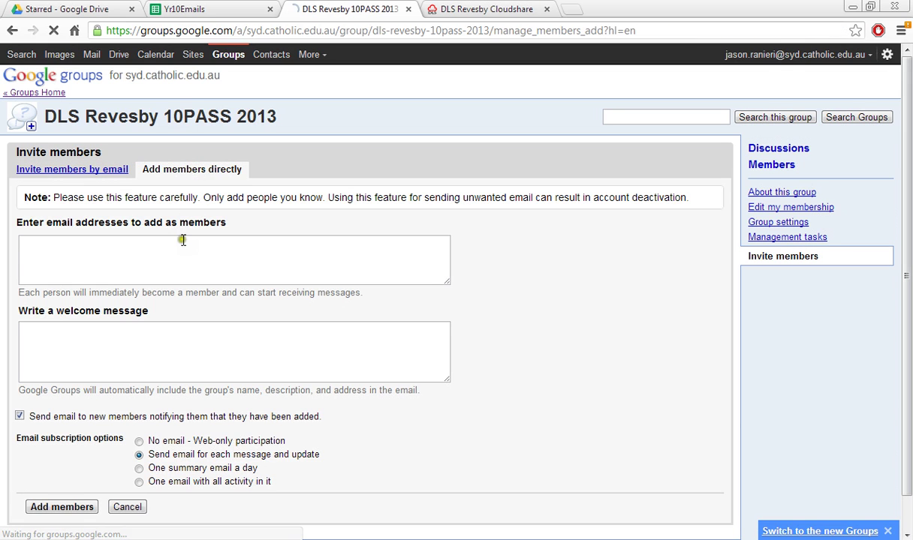
click(178, 248)
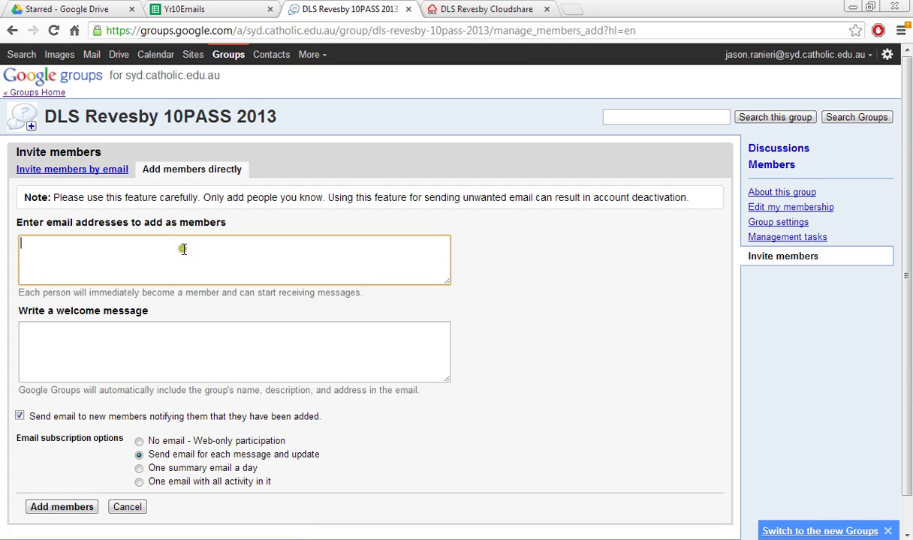
Step: Switch to the Yr10Emails spreadsheet and search the sheet for the first student's first name and surname initial
click(145, 257)
click(128, 254)
click(216, 14)
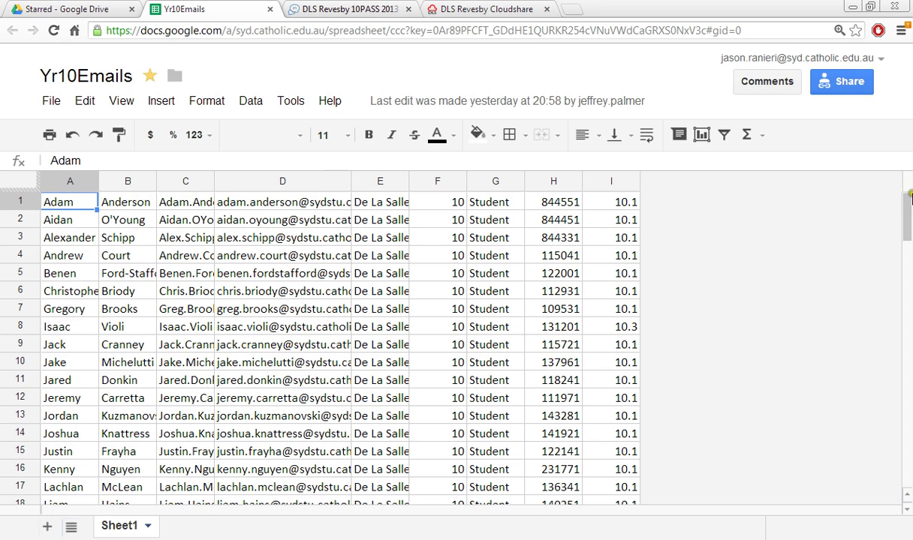
click(252, 217)
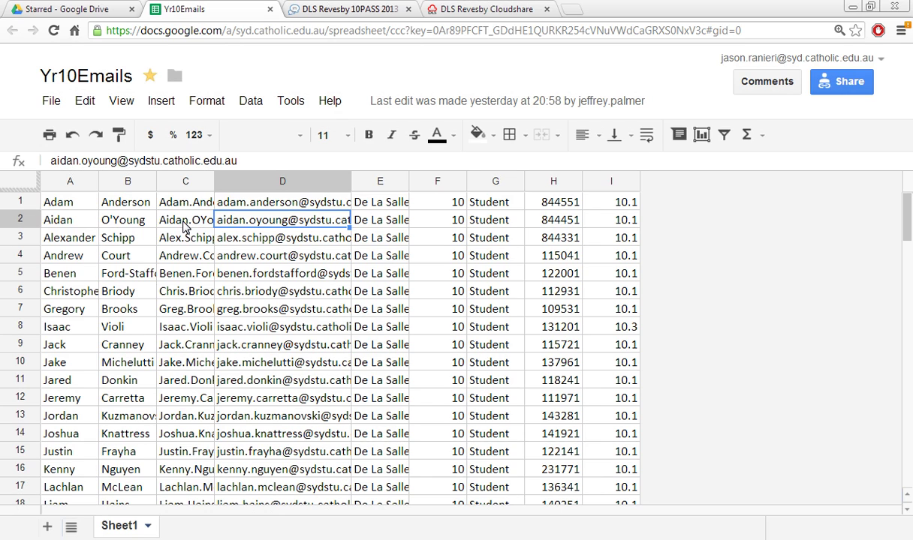
key(ctrl+f)
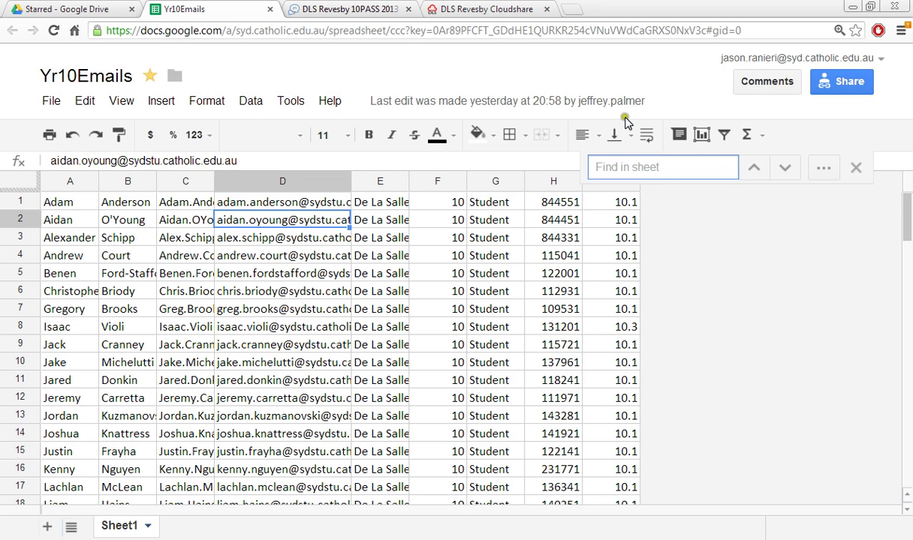
text(jack)
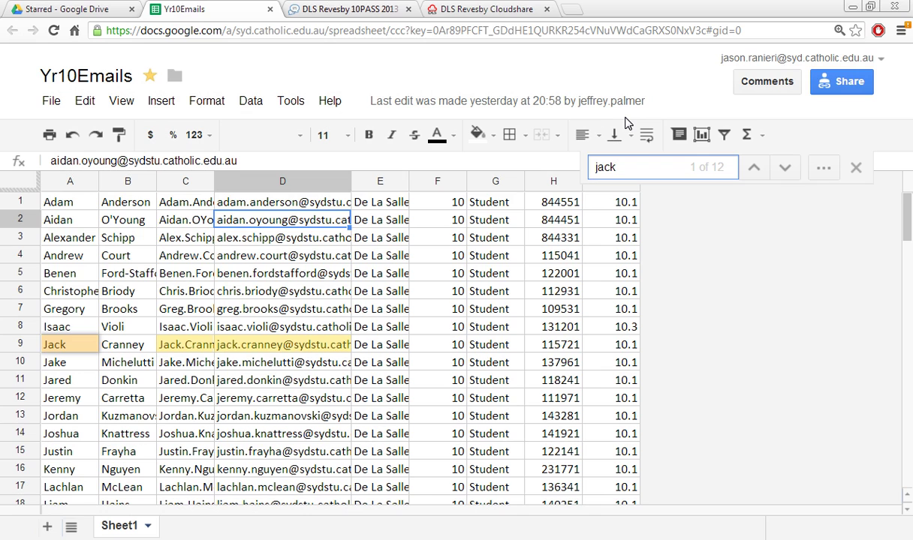
text(.a)
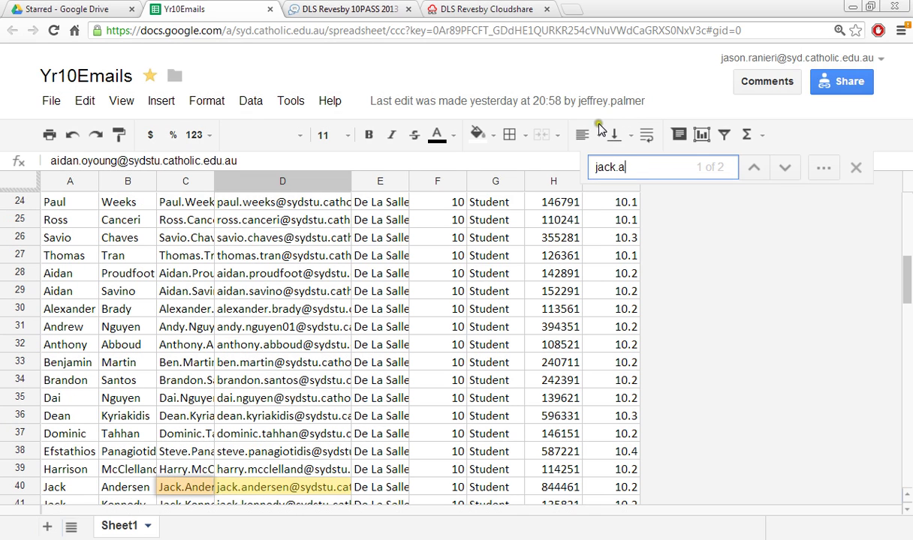
Step: Try to copy the student's email address from row 40 into the group's entry for new member addresses
click(292, 494)
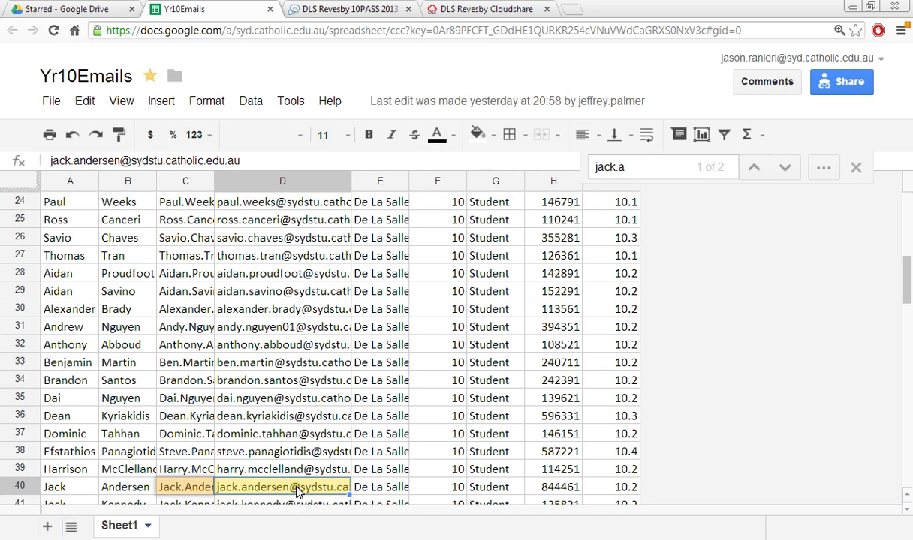
right_click(296, 491)
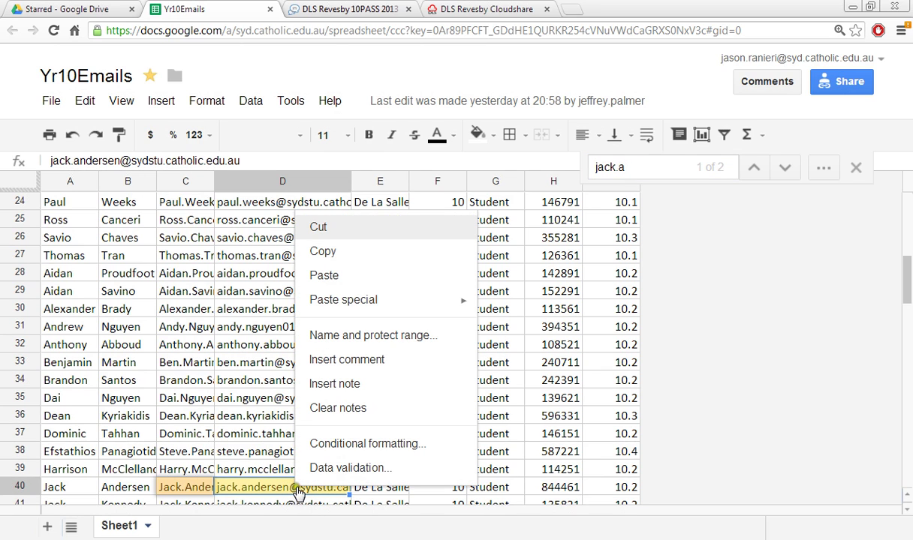
click(323, 252)
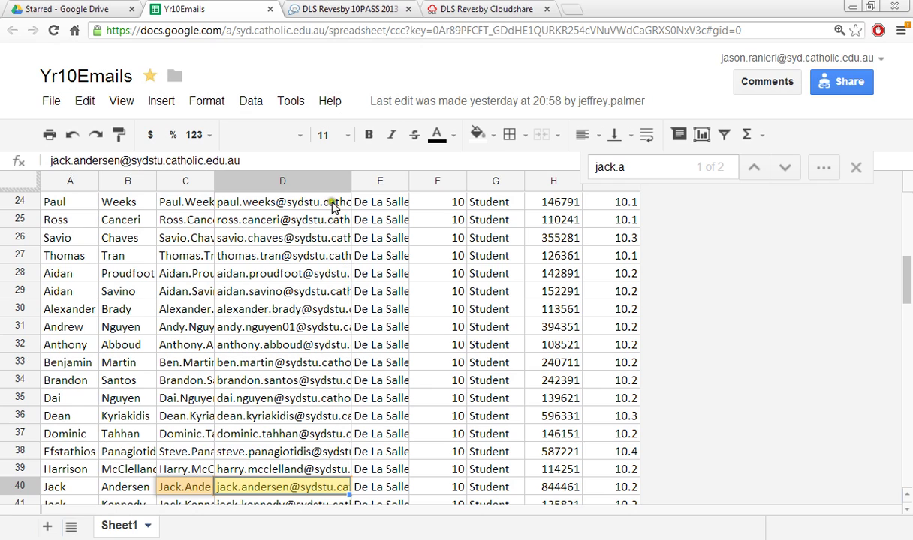
click(330, 11)
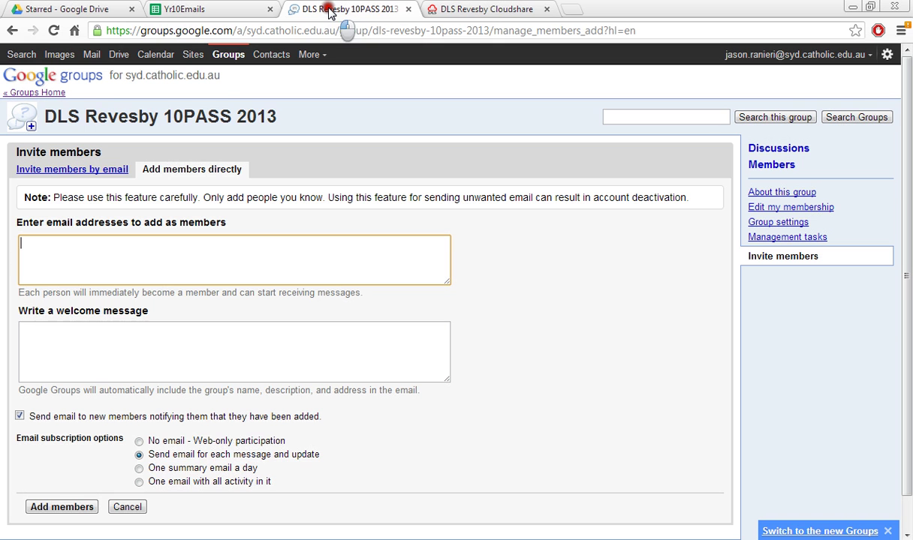
right_click(277, 246)
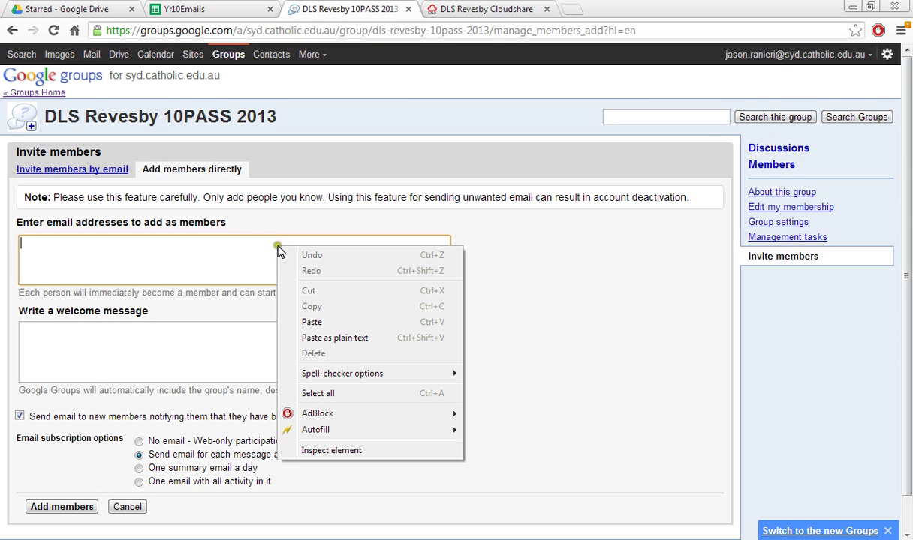
click(339, 323)
click(138, 254)
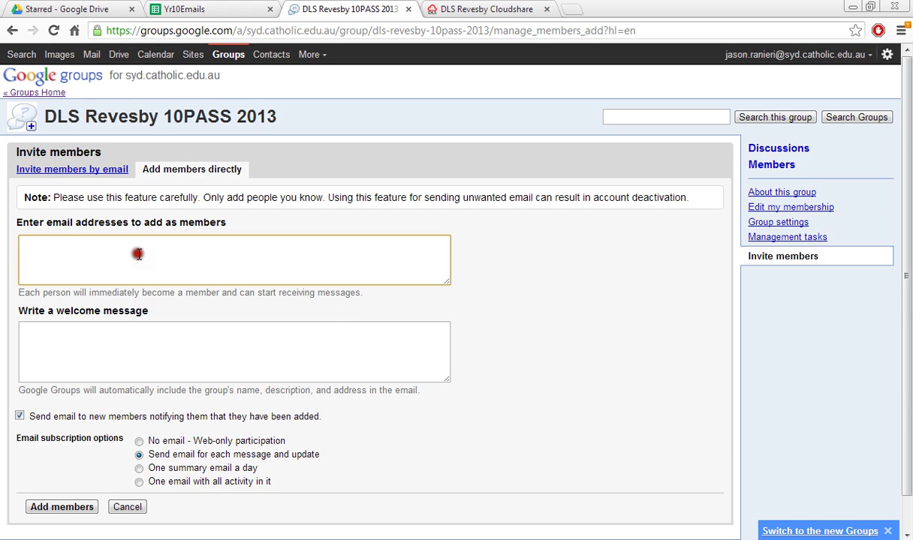
scroll(101, 239, down, 1)
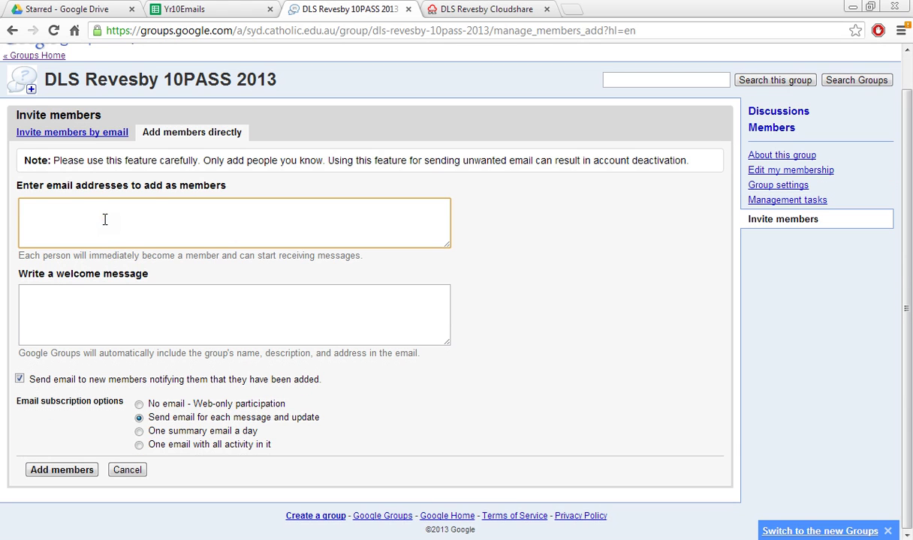
Step: Copy the email address in column D of row 40 in Yr10Emails again and paste it as the group's first new member address
click(230, 7)
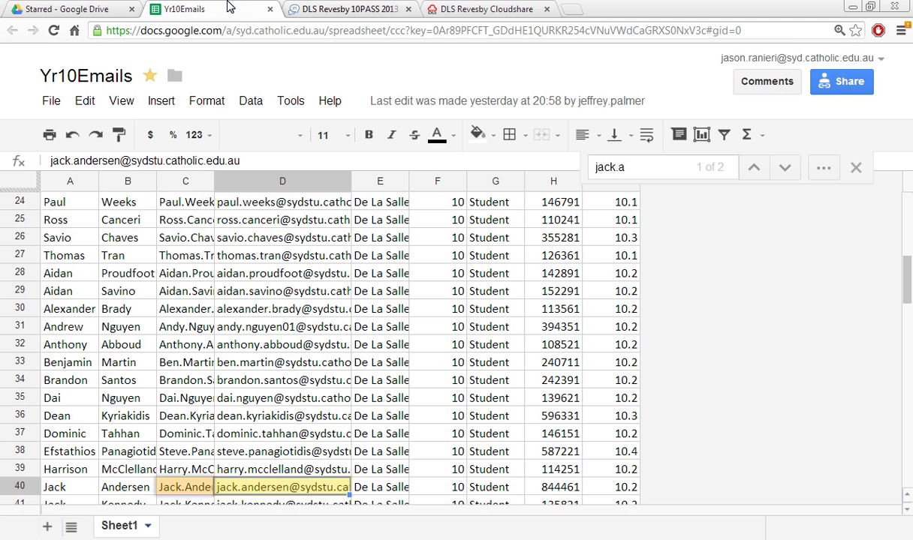
click(265, 467)
click(267, 488)
click(323, 9)
click(171, 218)
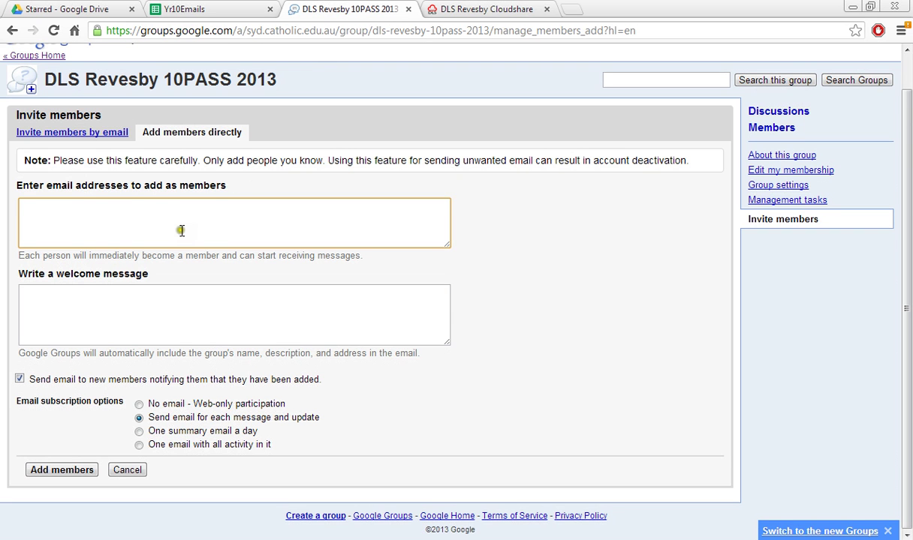
key(ctrl+v)
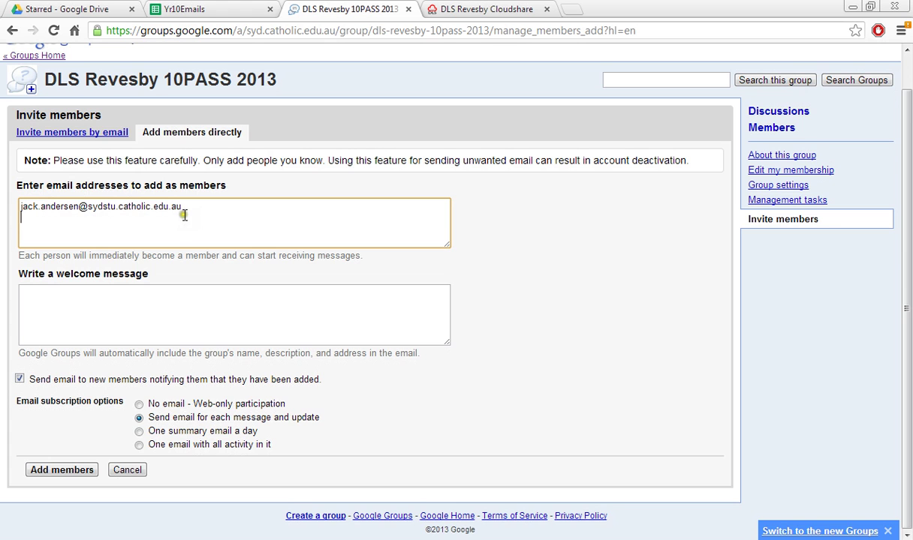
Step: Find the second student in Yr10Emails and paste the email address from row 6 into the group's list of new member addresses
click(184, 9)
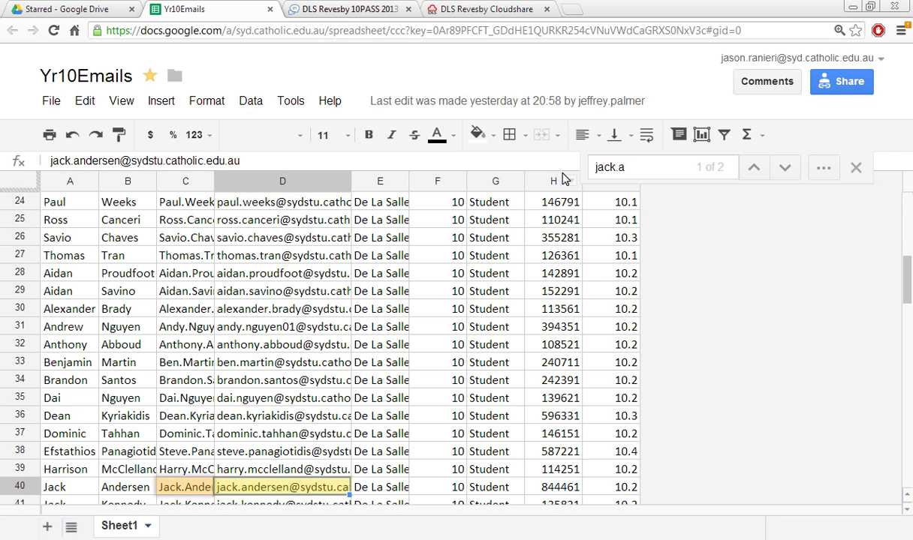
drag(647, 166, 594, 177)
text(chris)
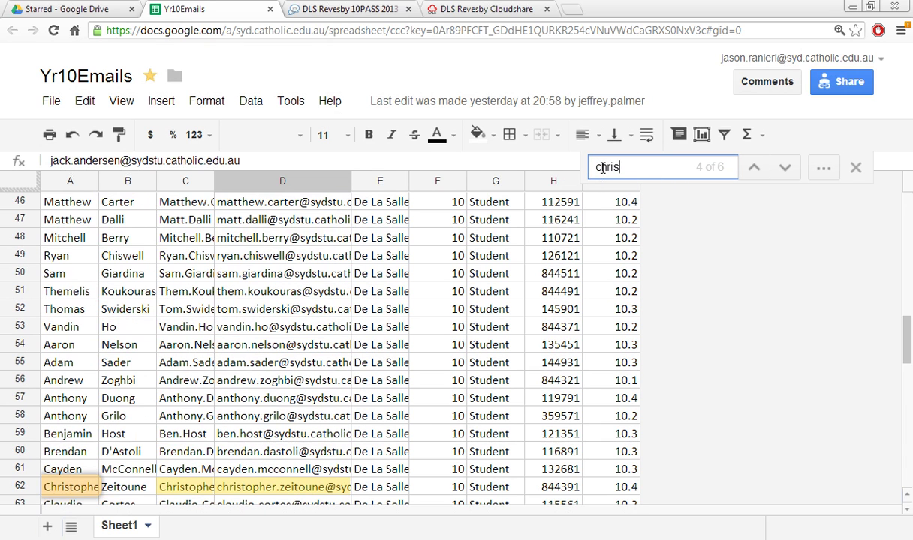
text(.b)
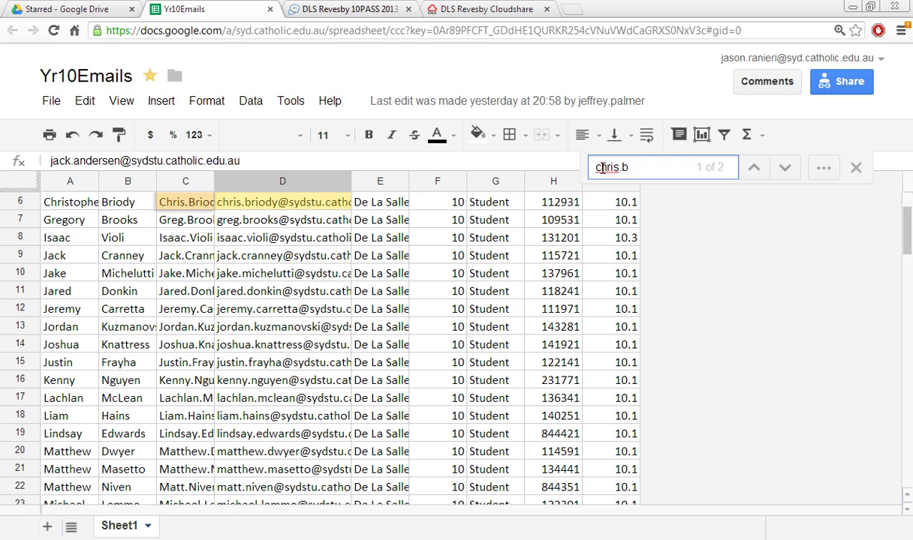
click(319, 223)
click(307, 204)
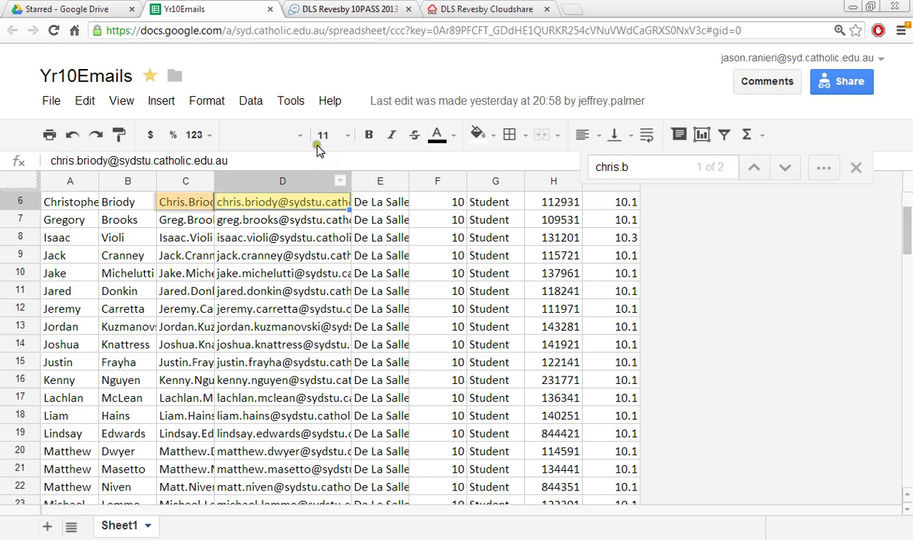
click(344, 10)
click(241, 228)
key(ctrl+v)
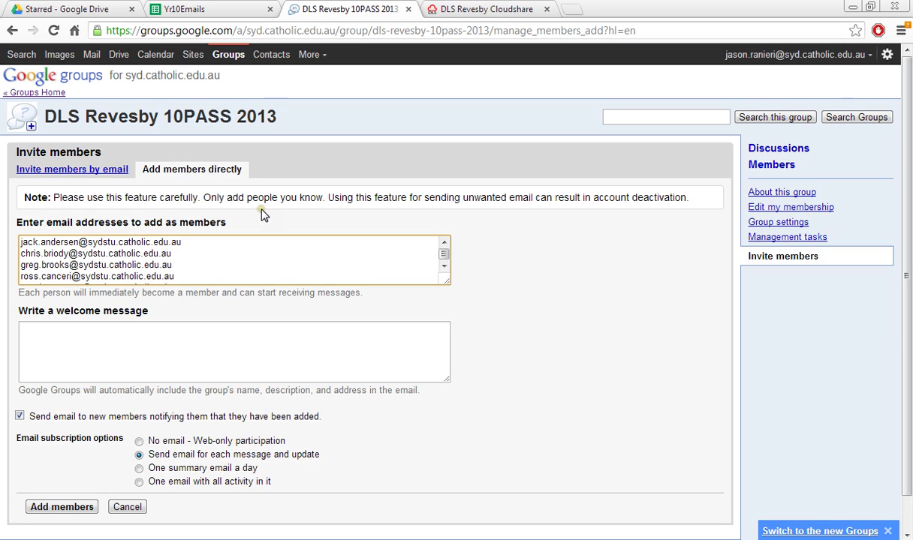
Step: Check the entered address list and add the students as group members without sending them a notification email
key(Down)
key(Down)
key(Down)
key(Down)
key(Down)
key(Down)
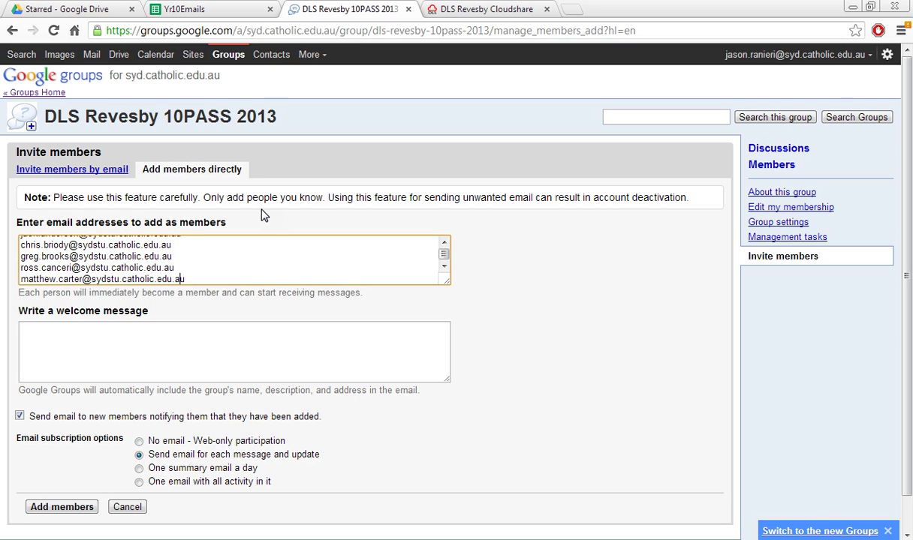
key(Down)
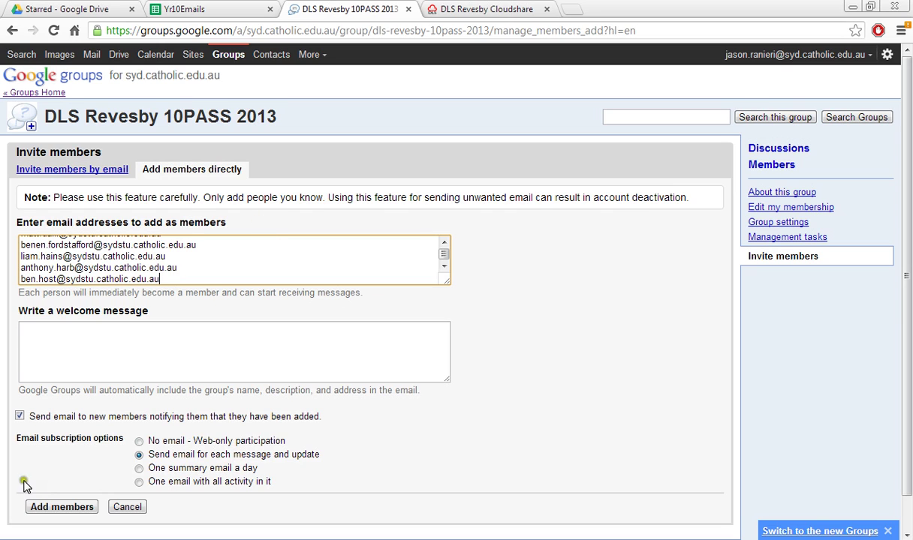
click(20, 417)
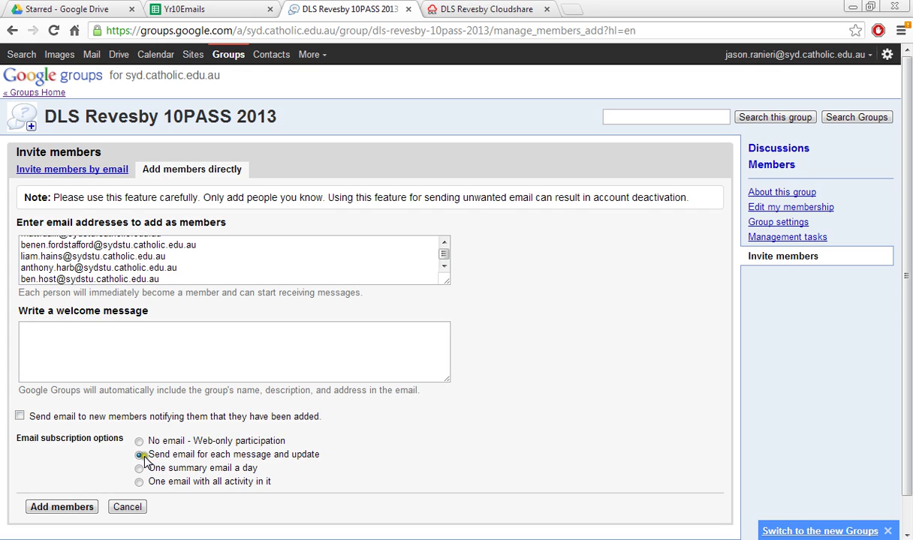
click(83, 510)
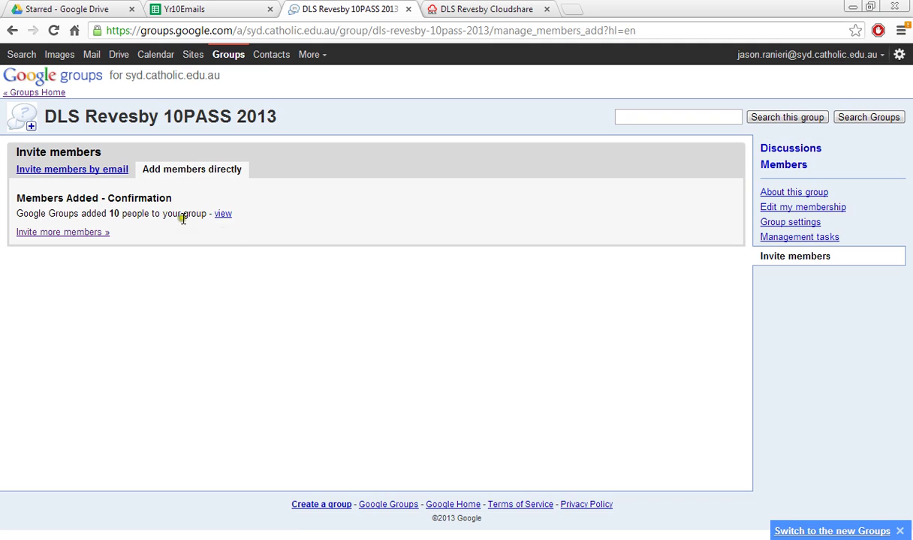
Step: Start inviting more members and open the form for adding them directly, at its email address entry
click(86, 234)
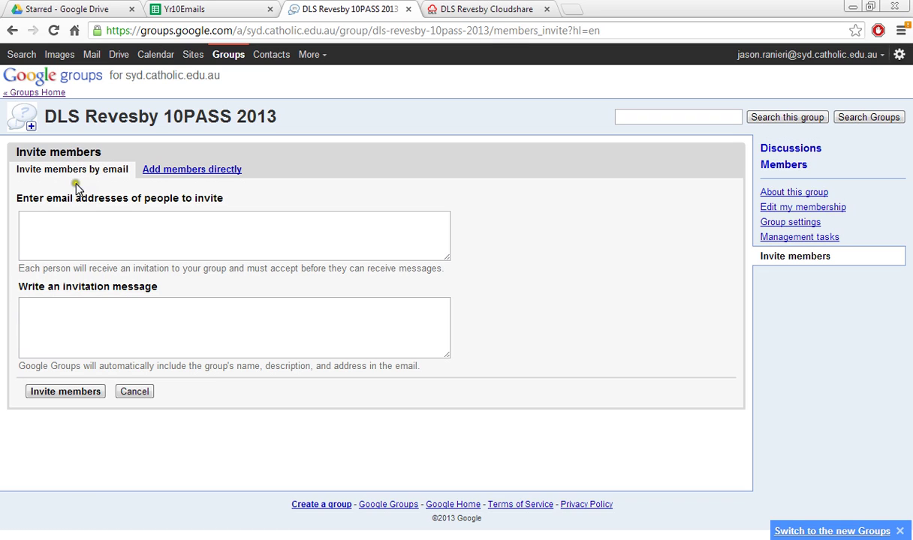
click(190, 175)
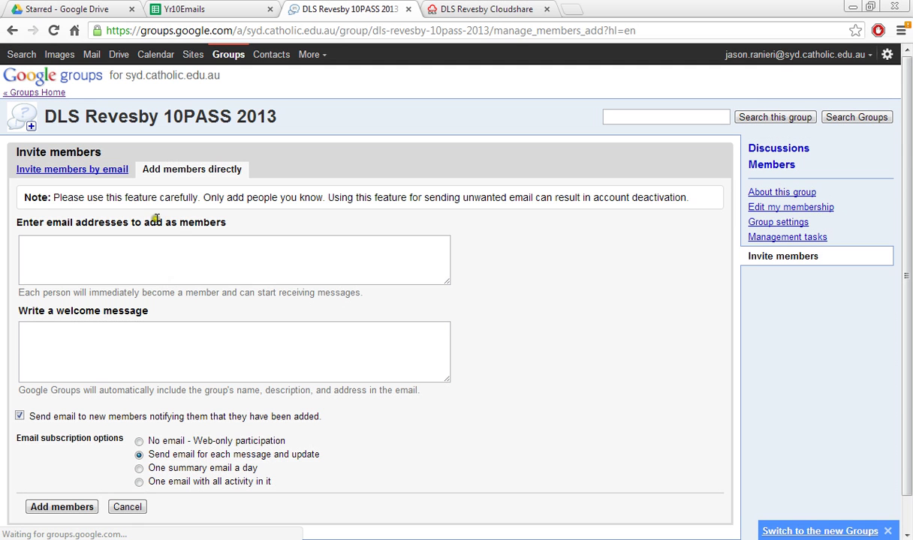
click(160, 250)
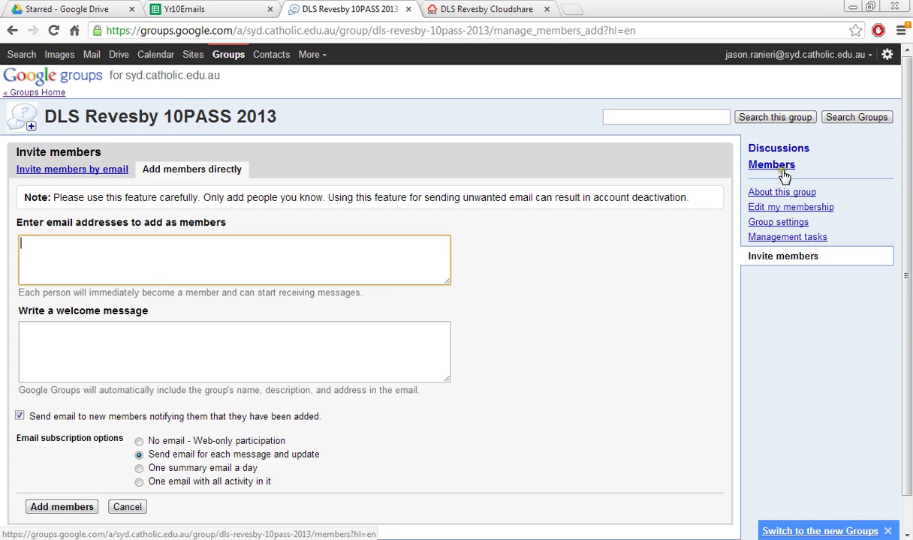
click(361, 254)
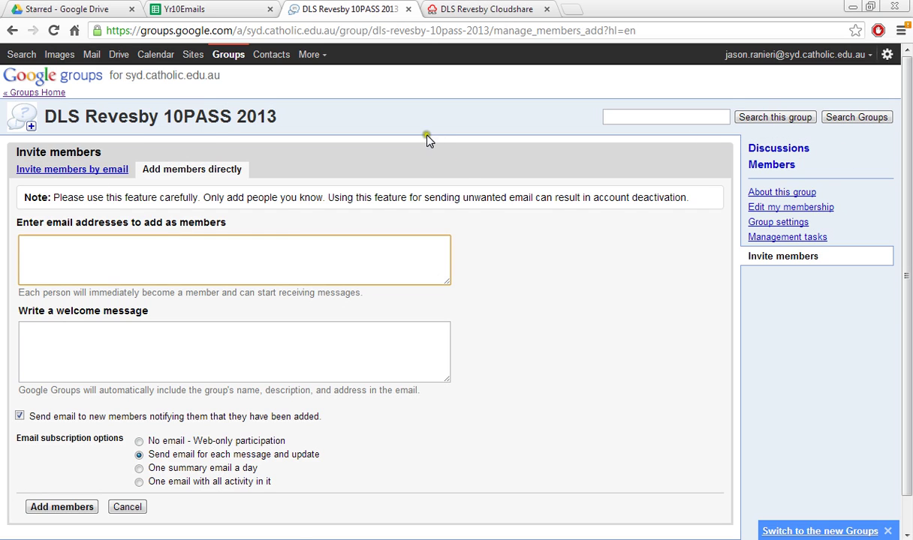
Step: Reopen DLS Revesby 10PASS 2013 from the My groups list and examine the group's email address on its Discussions page
click(176, 126)
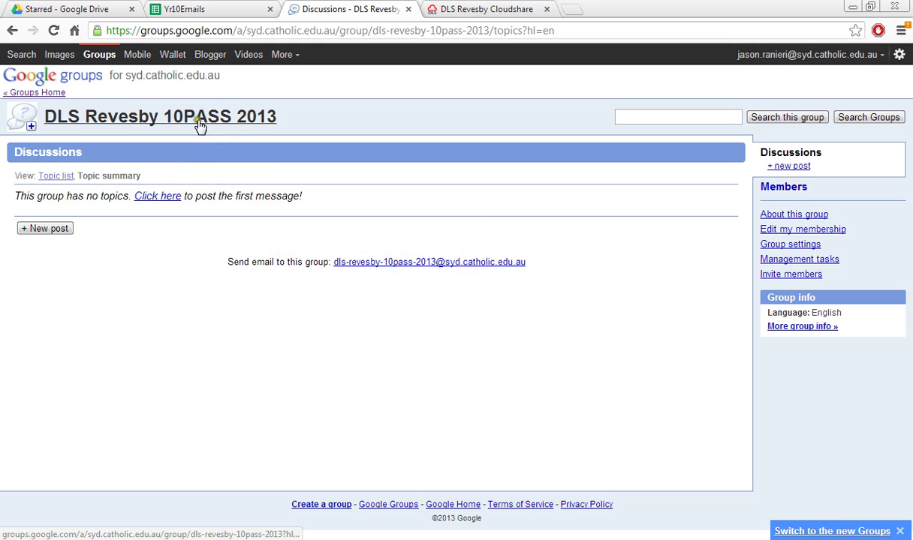
click(47, 78)
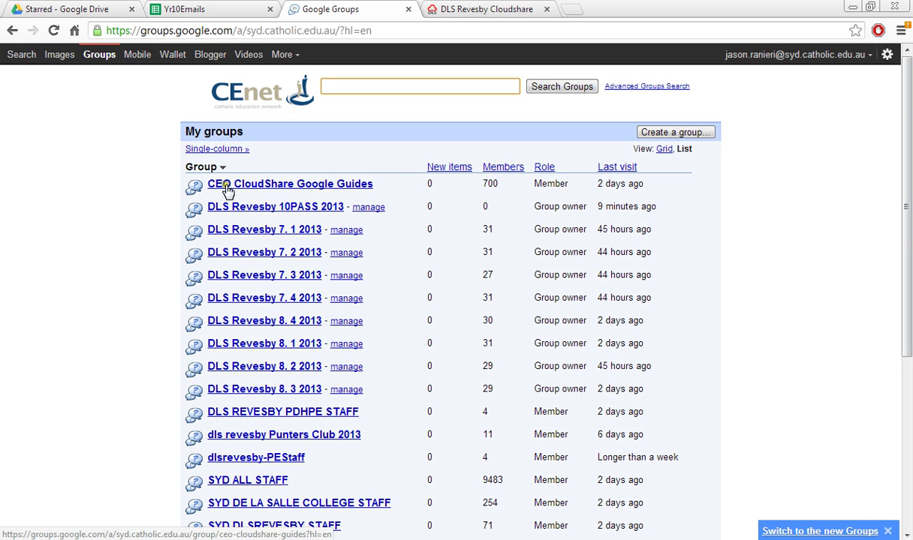
click(250, 210)
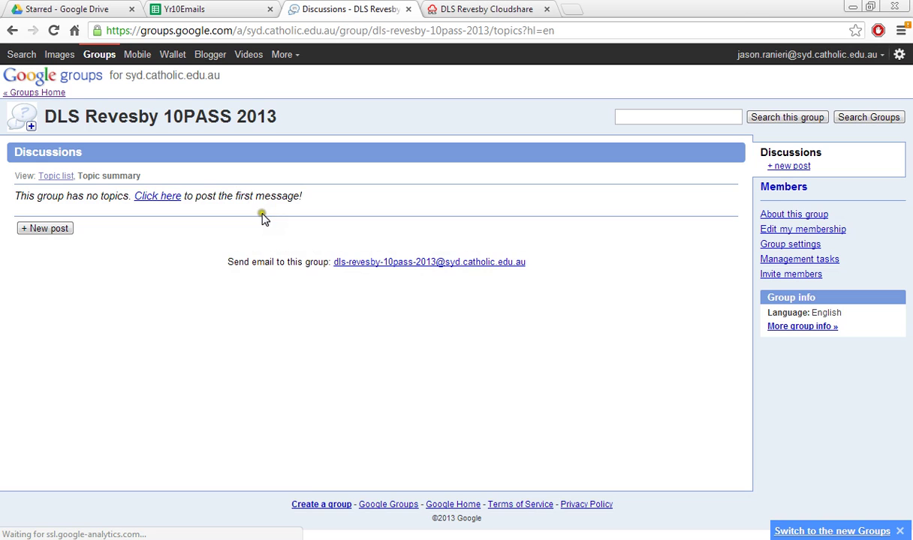
drag(524, 261, 333, 264)
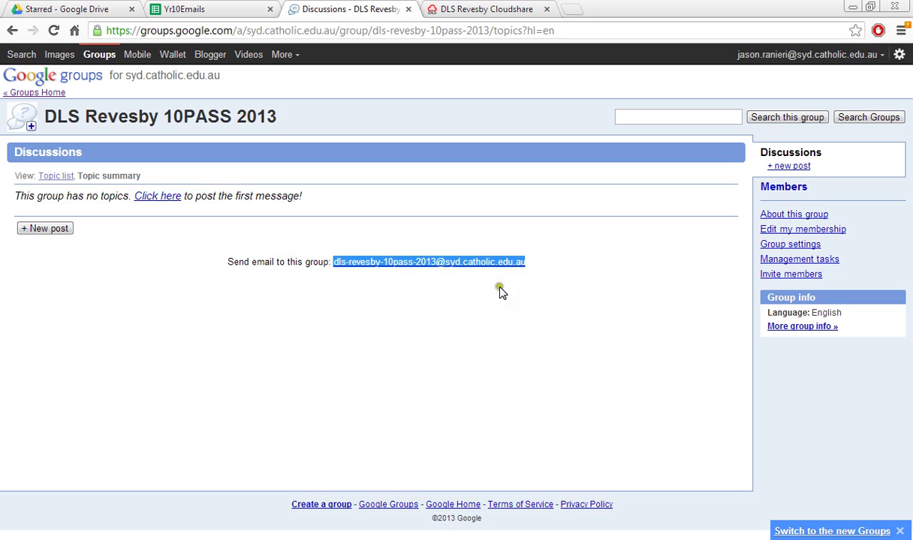
click(523, 294)
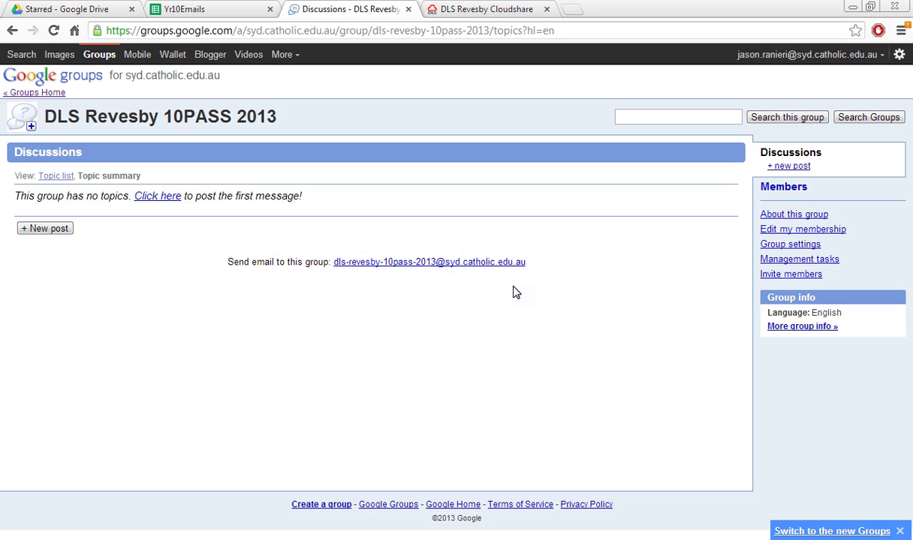